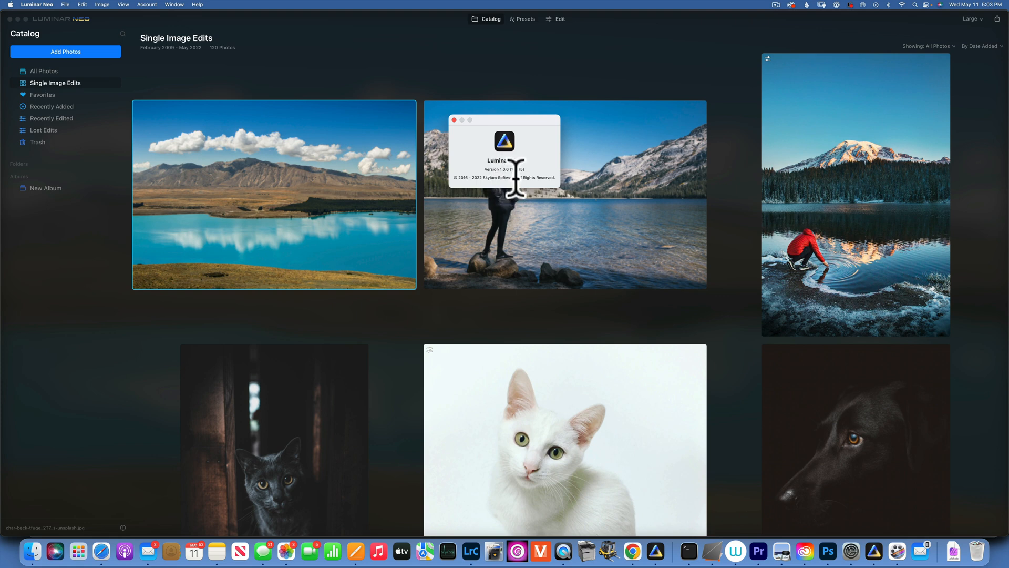
# Step: Close the version information window and open the lake-and-mountain landscape photo for editing
pyautogui.click(454, 120)
pyautogui.click(559, 19)
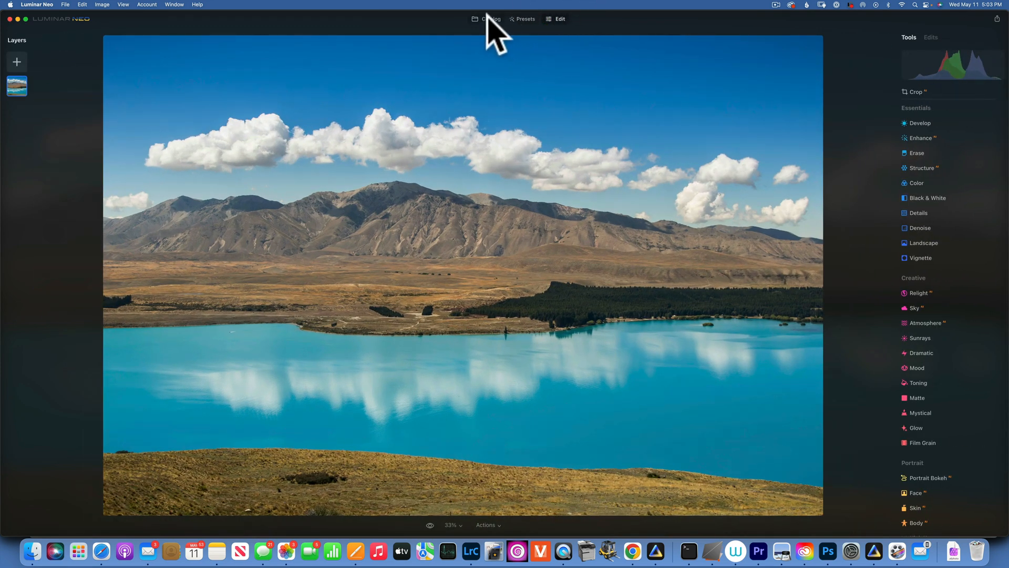
pyautogui.click(487, 17)
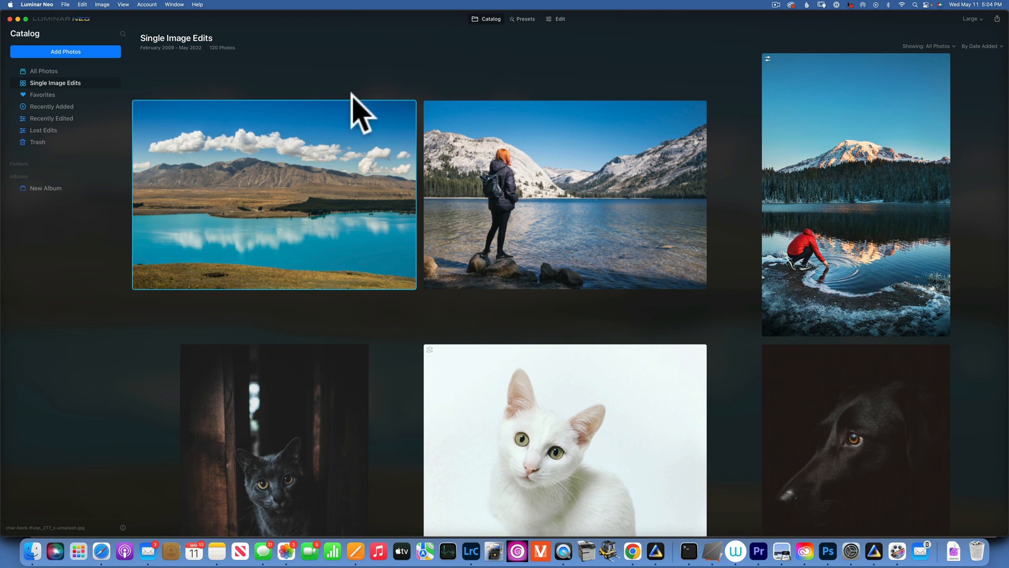
pyautogui.doubleClick(313, 154)
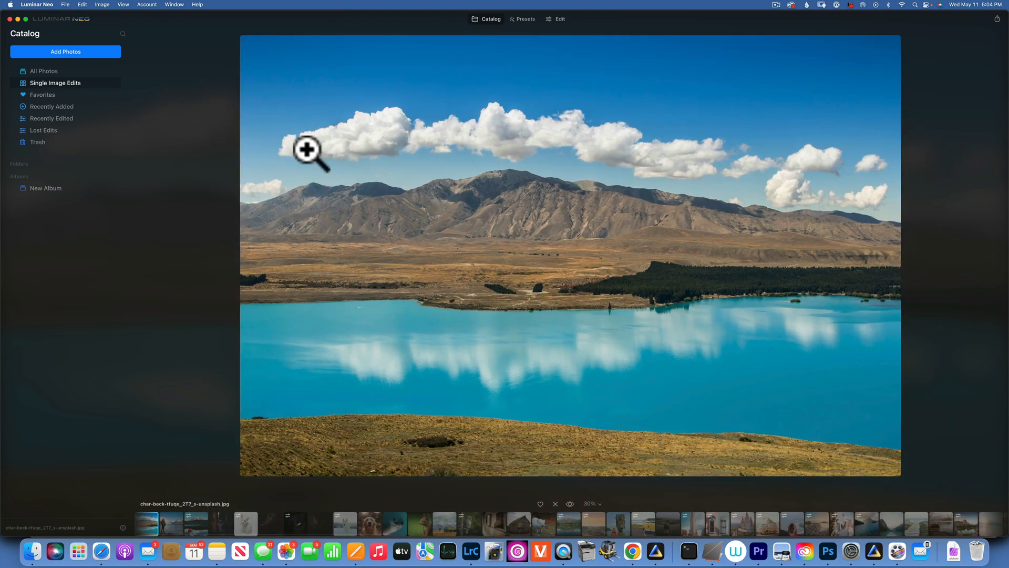
pyautogui.click(559, 18)
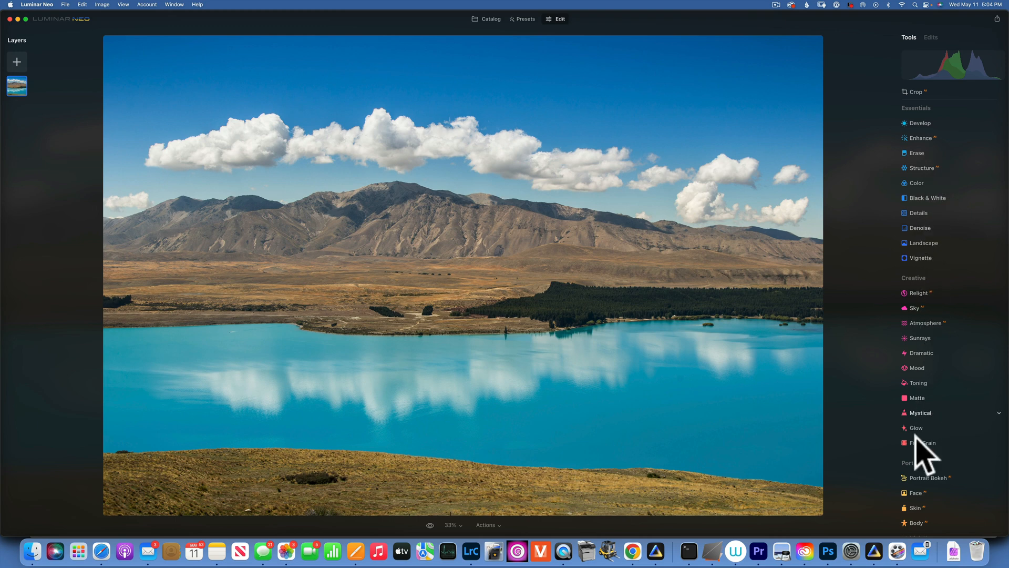
# Step: Look at the adjustment and masking options offered in the Develop and Black & White tools
pyautogui.click(921, 124)
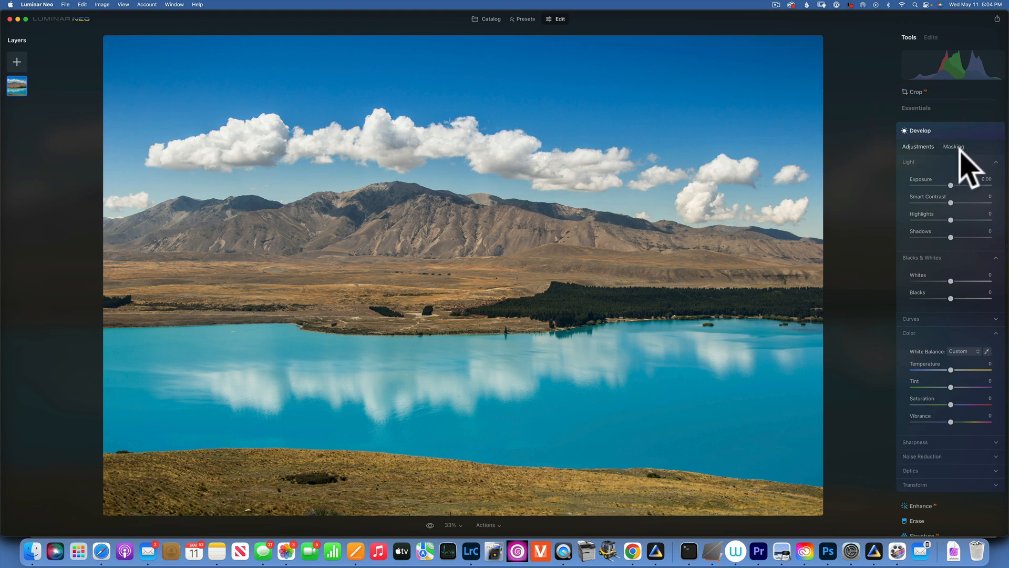
pyautogui.click(919, 131)
pyautogui.click(924, 198)
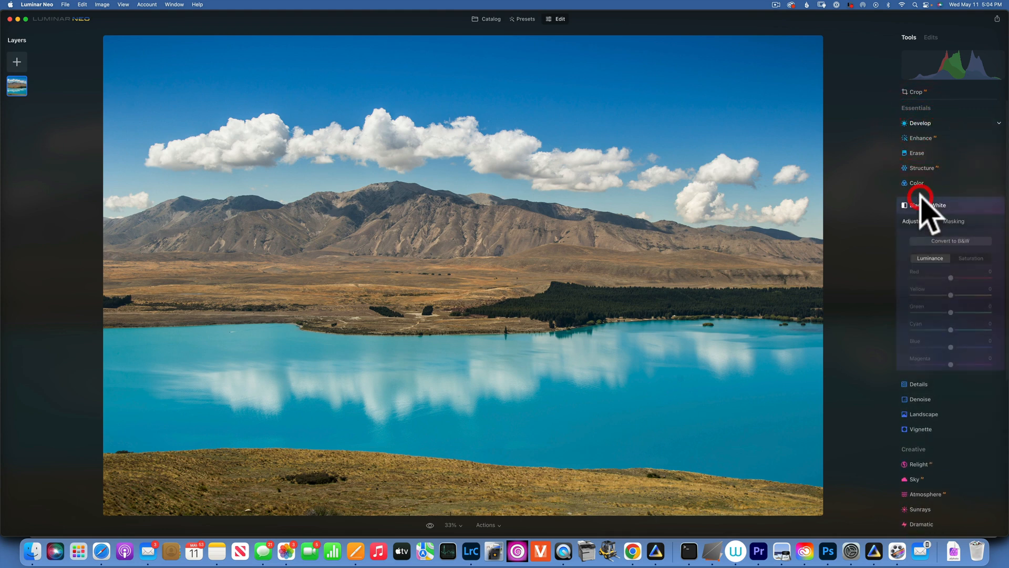
pyautogui.click(923, 205)
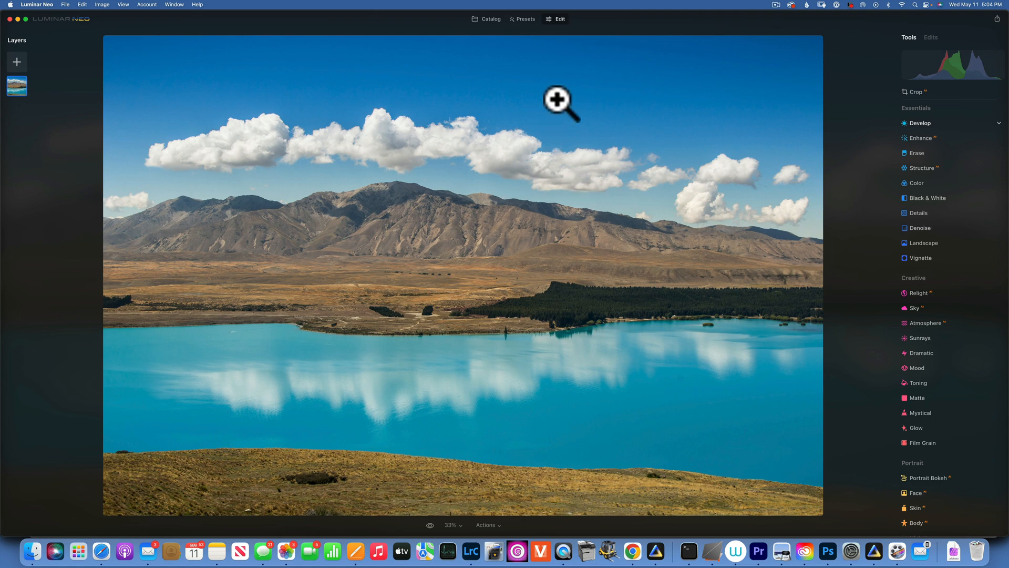
# Step: Try darkening Exposure in Develop through a brush mask painted across the sky and clouds, and reset the tool
pyautogui.click(925, 123)
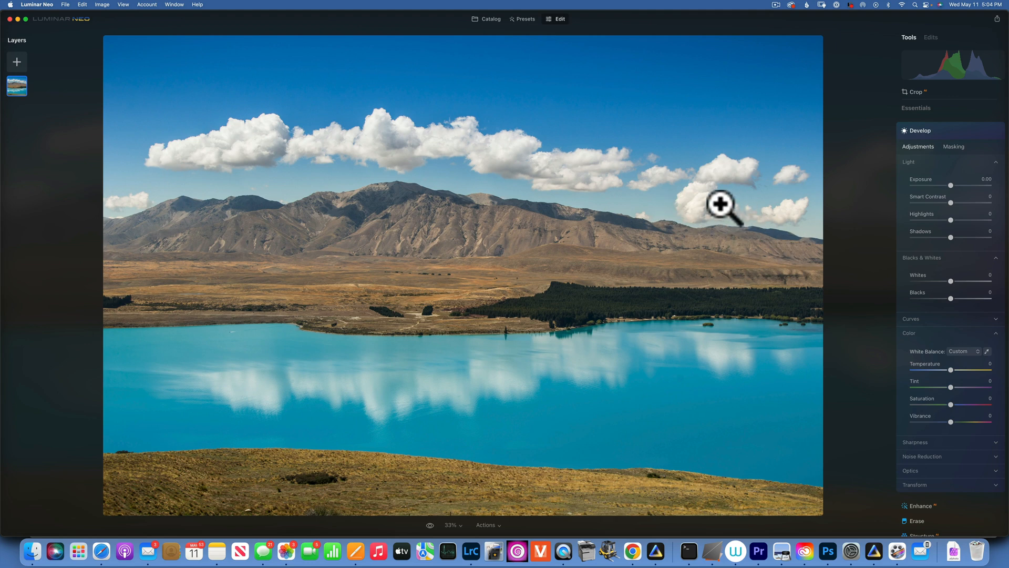
pyautogui.click(955, 146)
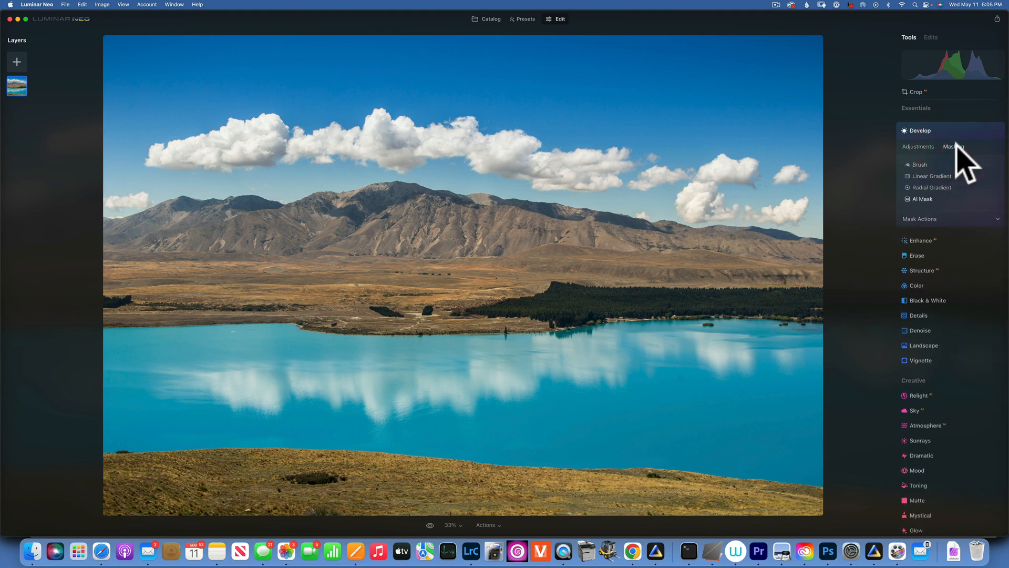
pyautogui.click(919, 164)
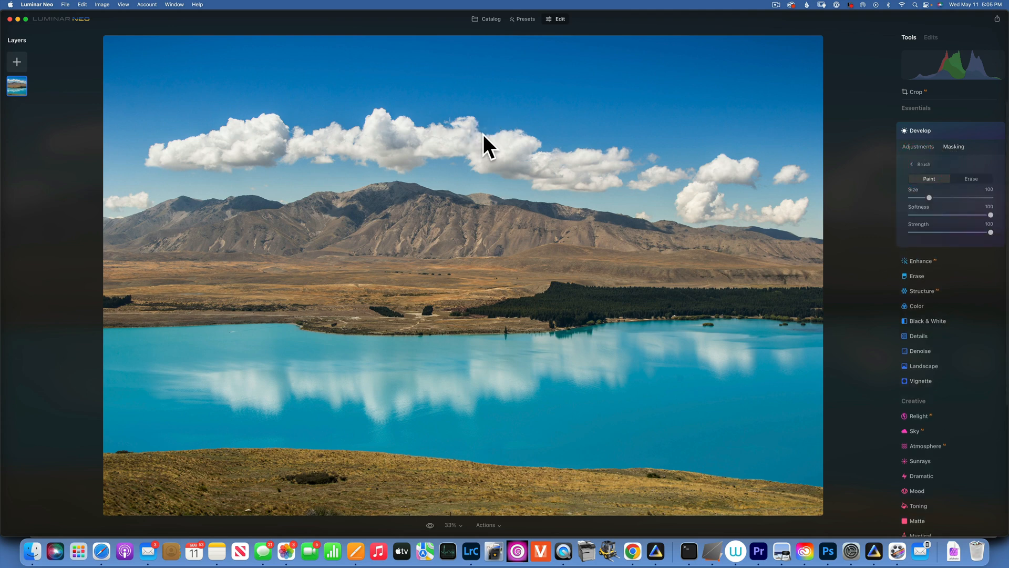
pyautogui.moveTo(484, 142); pyautogui.dragTo(522, 141)
pyautogui.moveTo(615, 158)
pyautogui.mouseDown()
pyautogui.moveTo(674, 173)
pyautogui.moveTo(741, 161)
pyautogui.mouseUp()
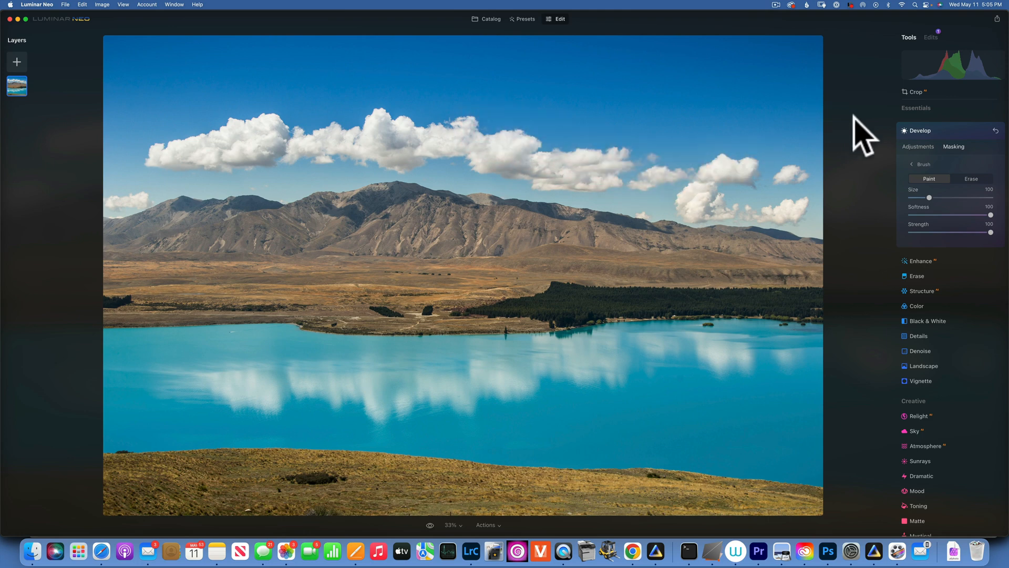
pyautogui.click(917, 146)
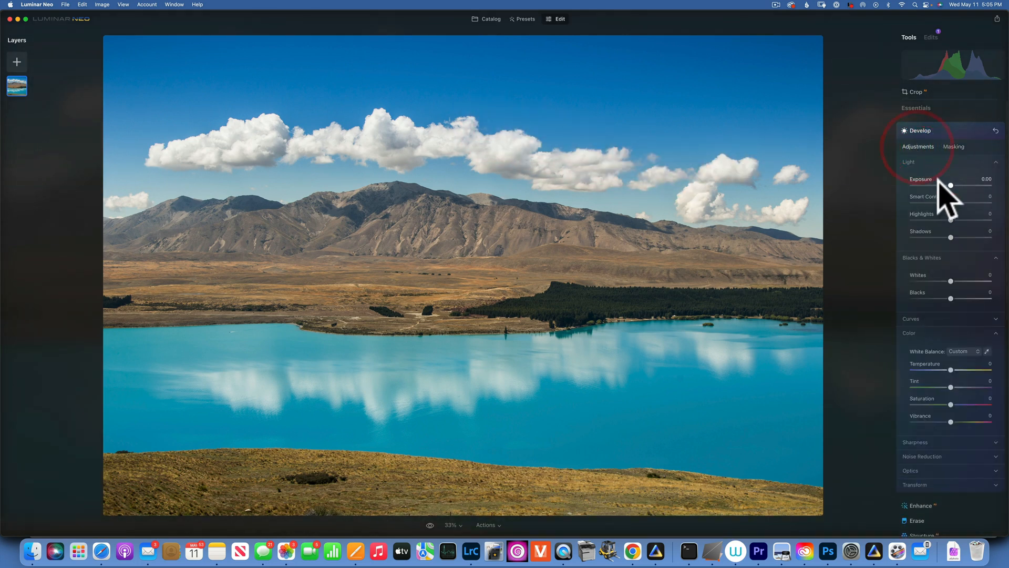
pyautogui.moveTo(950, 185)
pyautogui.mouseDown()
pyautogui.moveTo(921, 182)
pyautogui.moveTo(969, 183)
pyautogui.moveTo(944, 185)
pyautogui.mouseUp()
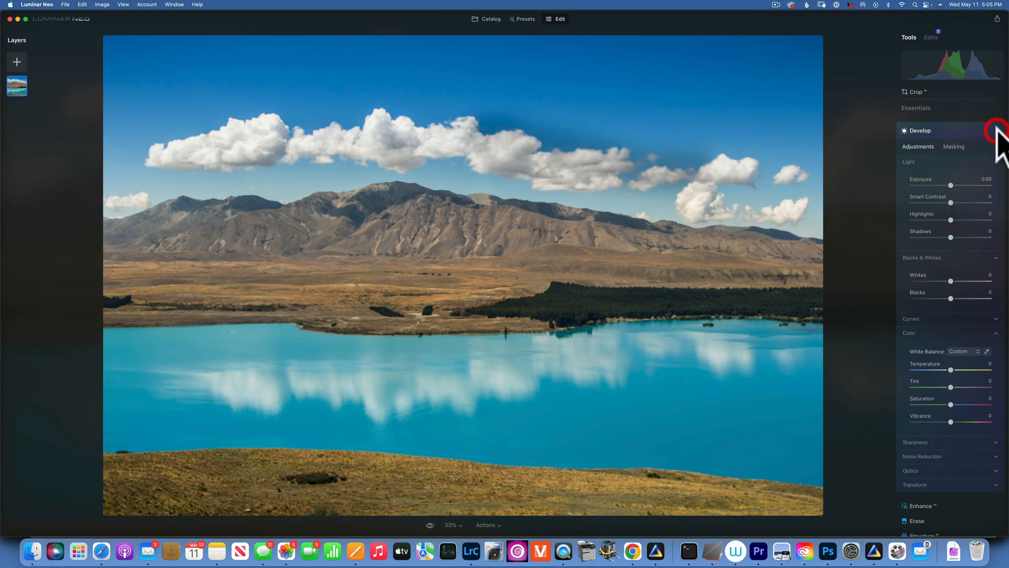
# Step: Try darkening the upper part of the photo through a linear gradient mask with Exposure at -1.69, and reset Develop
pyautogui.click(953, 147)
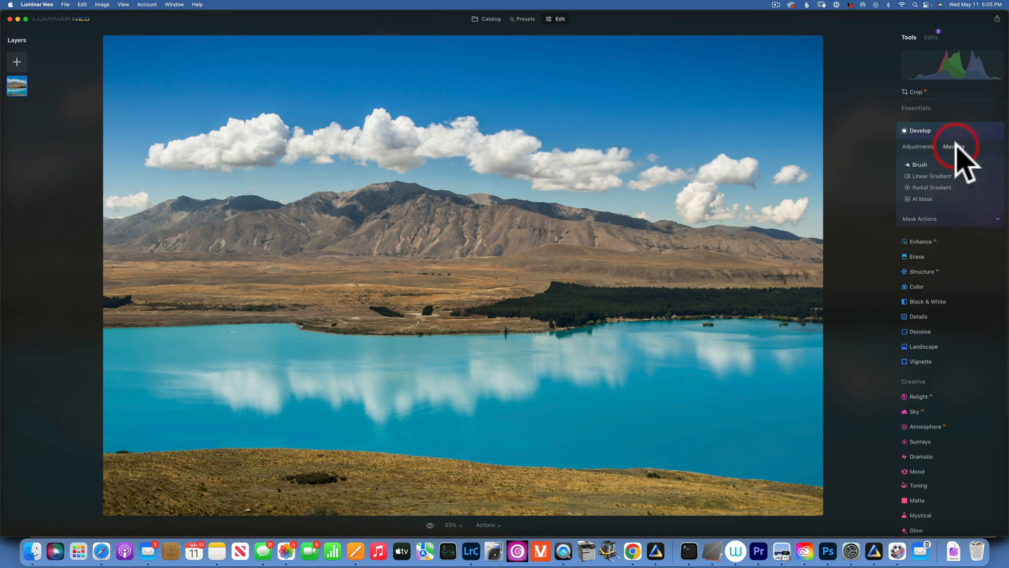
pyautogui.click(938, 176)
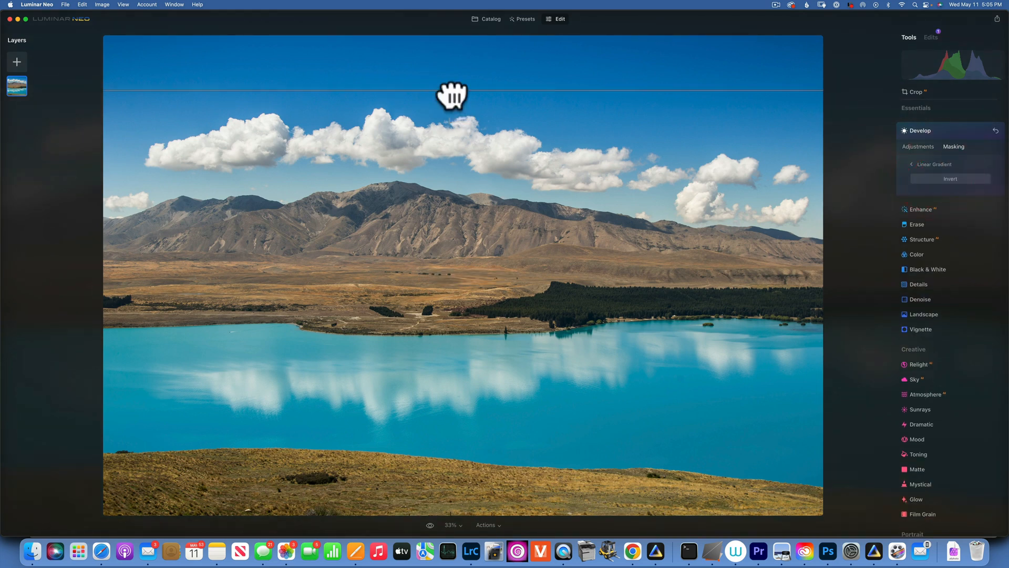
pyautogui.moveTo(451, 94); pyautogui.dragTo(452, 277)
pyautogui.click(917, 146)
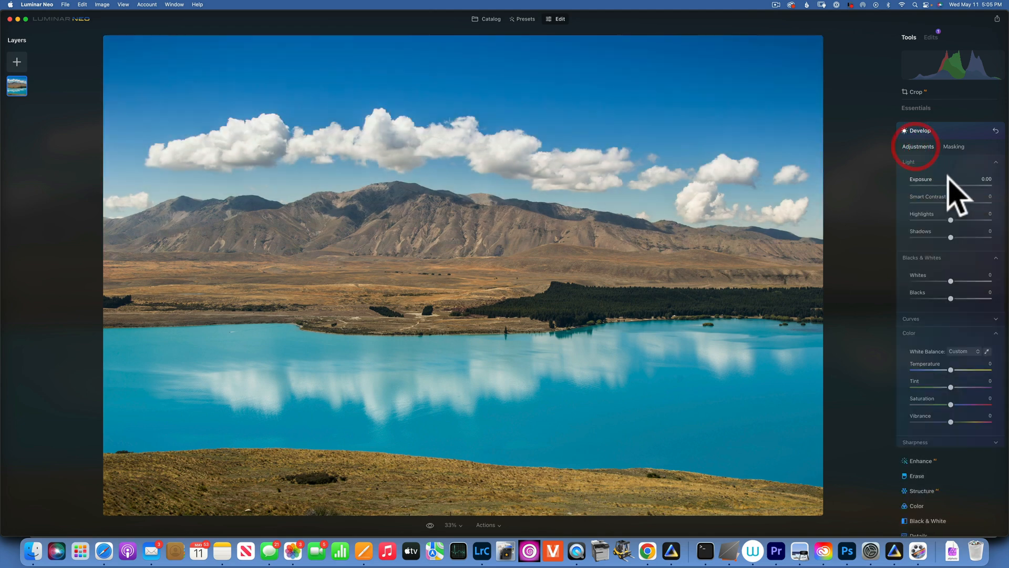
pyautogui.moveTo(948, 185)
pyautogui.mouseDown()
pyautogui.moveTo(927, 184)
pyautogui.moveTo(936, 183)
pyautogui.mouseUp()
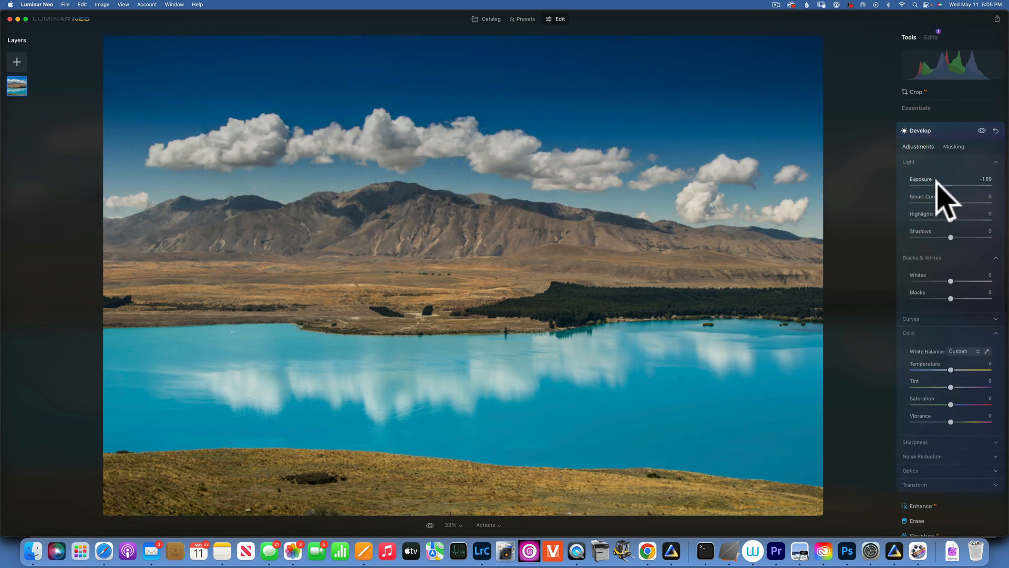
pyautogui.click(995, 130)
# Step: Try a radial gradient mask drawn at the photo's center with Exposure lowered to about -0.7, and reset Develop
pyautogui.click(954, 147)
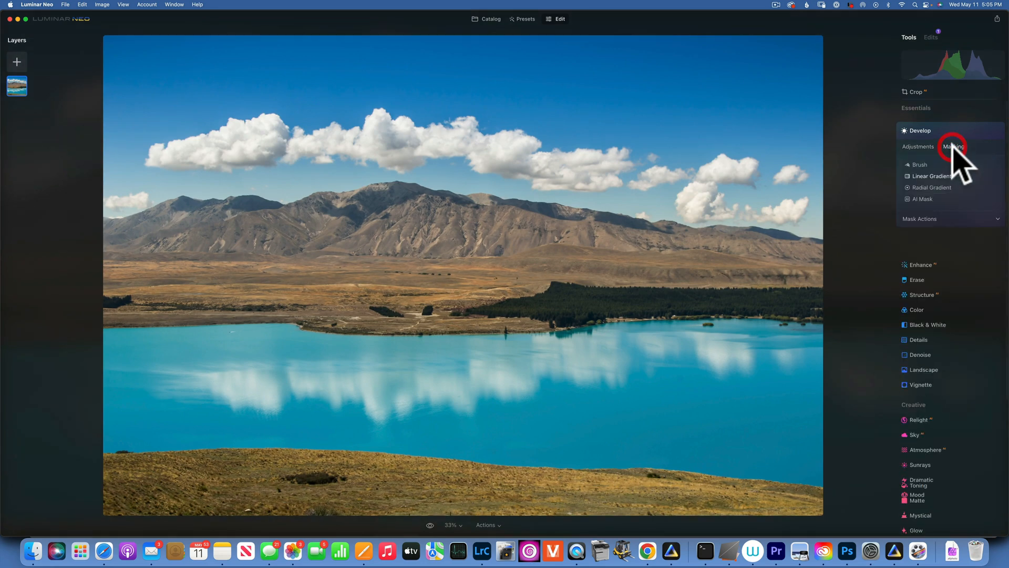
pyautogui.click(939, 187)
pyautogui.moveTo(466, 263)
pyautogui.mouseDown()
pyautogui.moveTo(552, 301)
pyautogui.moveTo(507, 272)
pyautogui.moveTo(530, 279)
pyautogui.mouseUp()
pyautogui.click(930, 147)
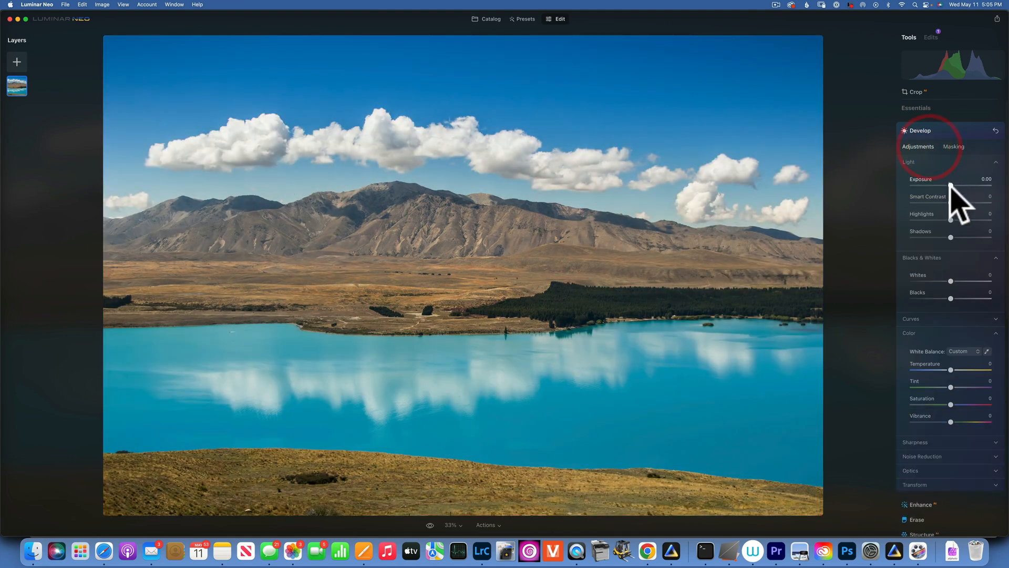
pyautogui.moveTo(950, 185); pyautogui.dragTo(943, 182)
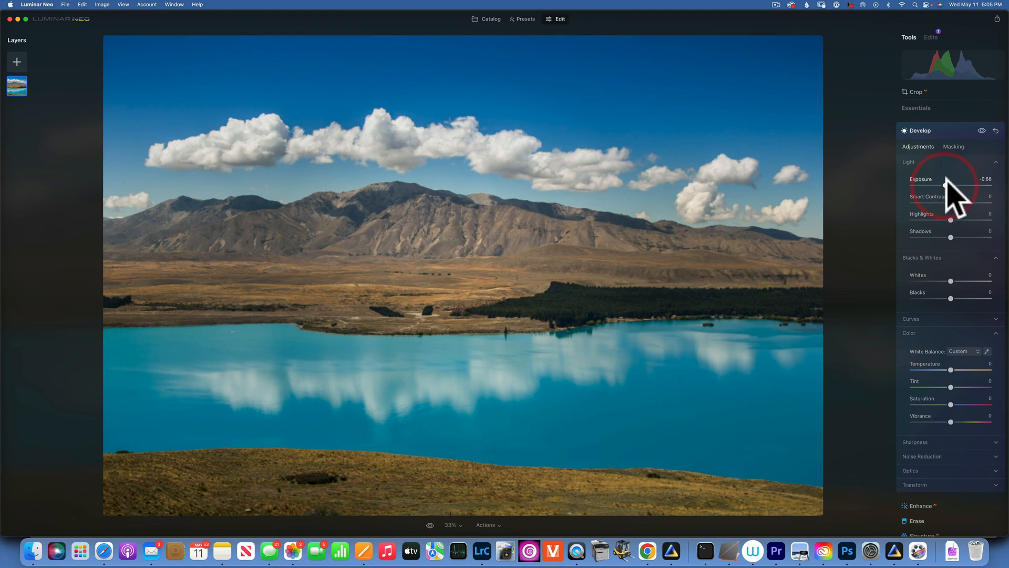
pyautogui.click(995, 131)
# Step: Try darkening the photo's edges with a larger central radial gradient mask and Exposure at -1.77, and reset Develop
pyautogui.click(913, 164)
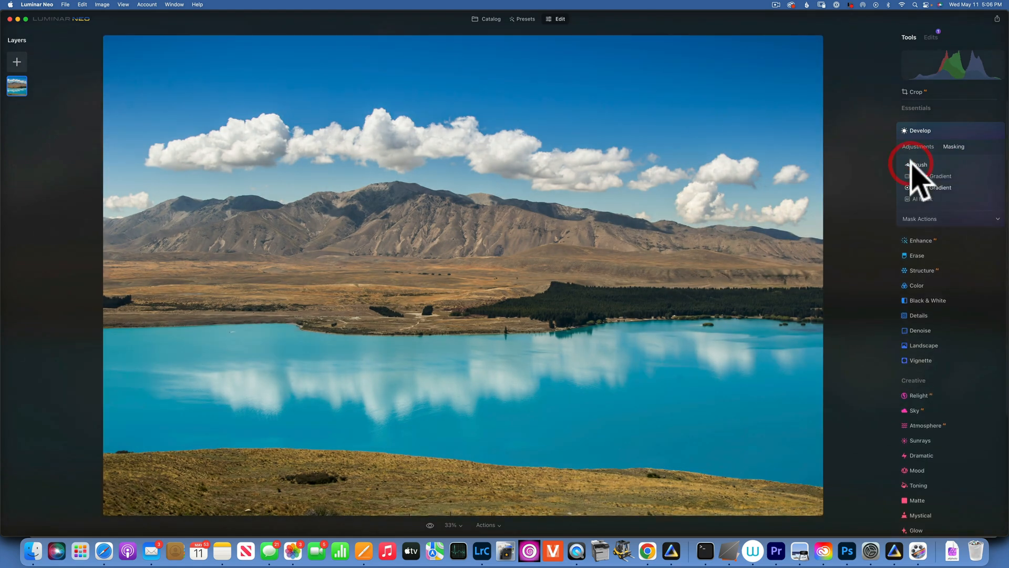
pyautogui.click(930, 184)
pyautogui.moveTo(474, 235); pyautogui.dragTo(553, 279)
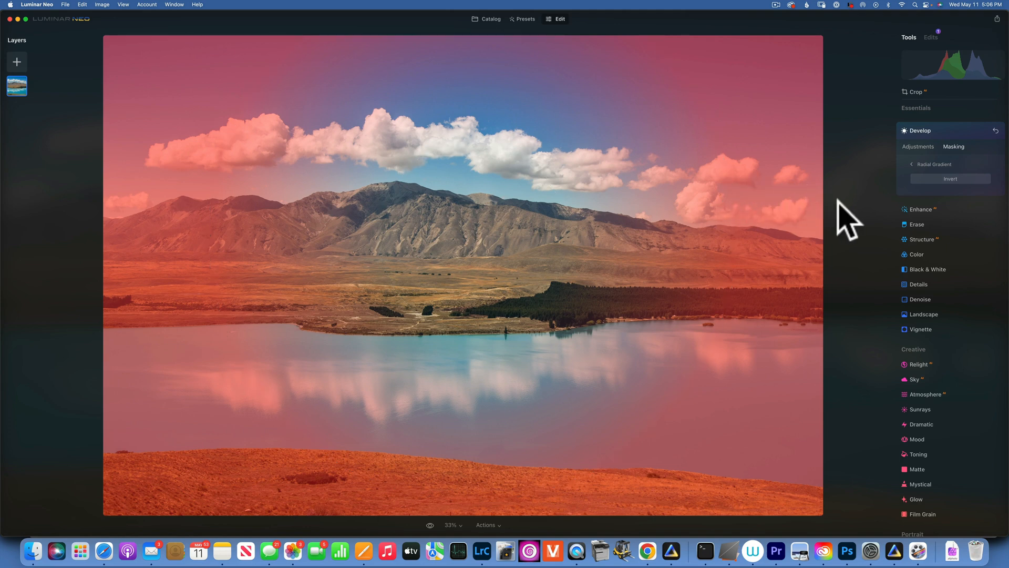
pyautogui.click(921, 146)
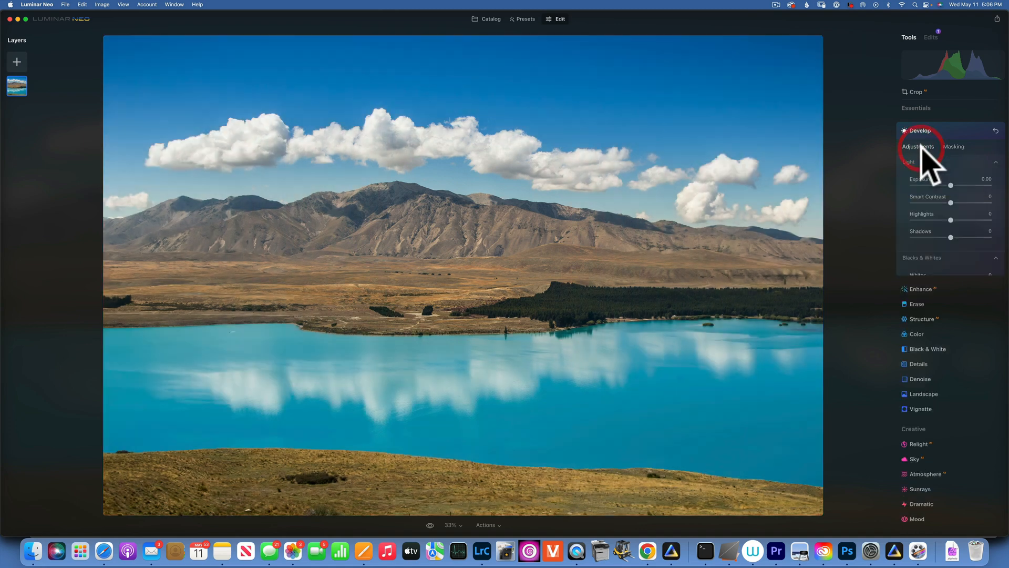
pyautogui.moveTo(949, 184); pyautogui.dragTo(937, 182)
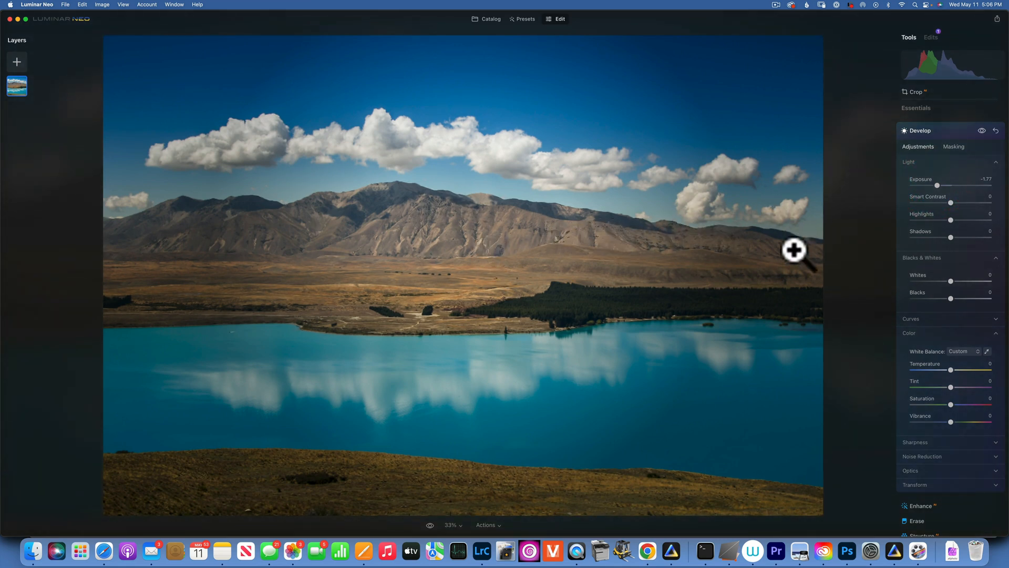
pyautogui.click(995, 132)
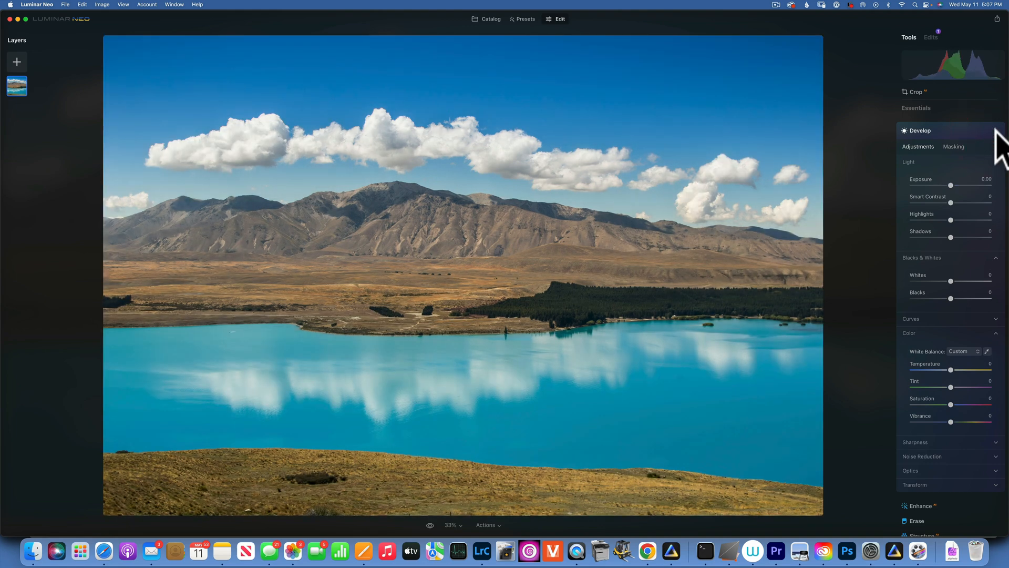
# Step: Run AI Mask in Develop and inspect the Sky region by switching its mask on and off
pyautogui.click(953, 147)
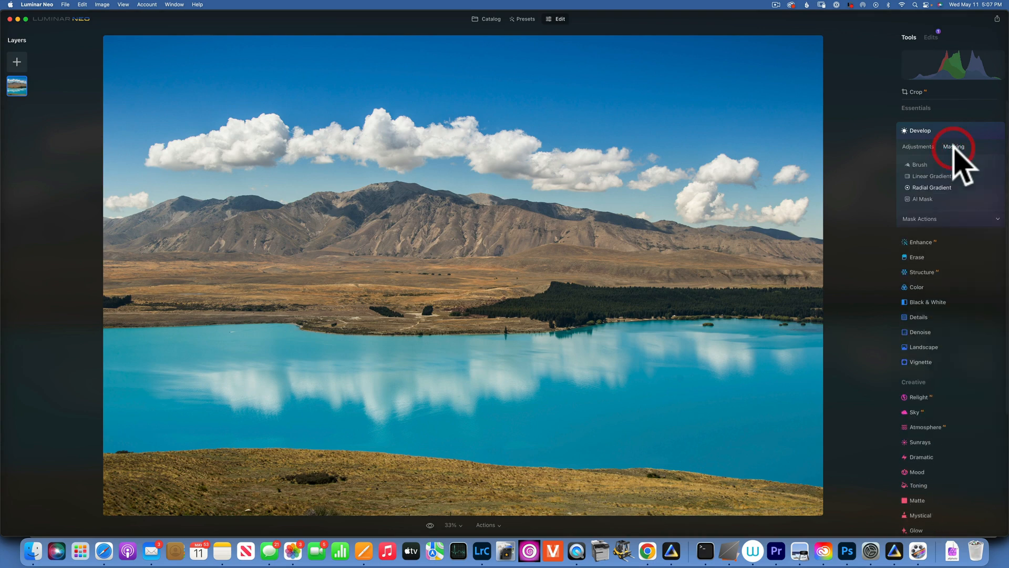
pyautogui.click(920, 199)
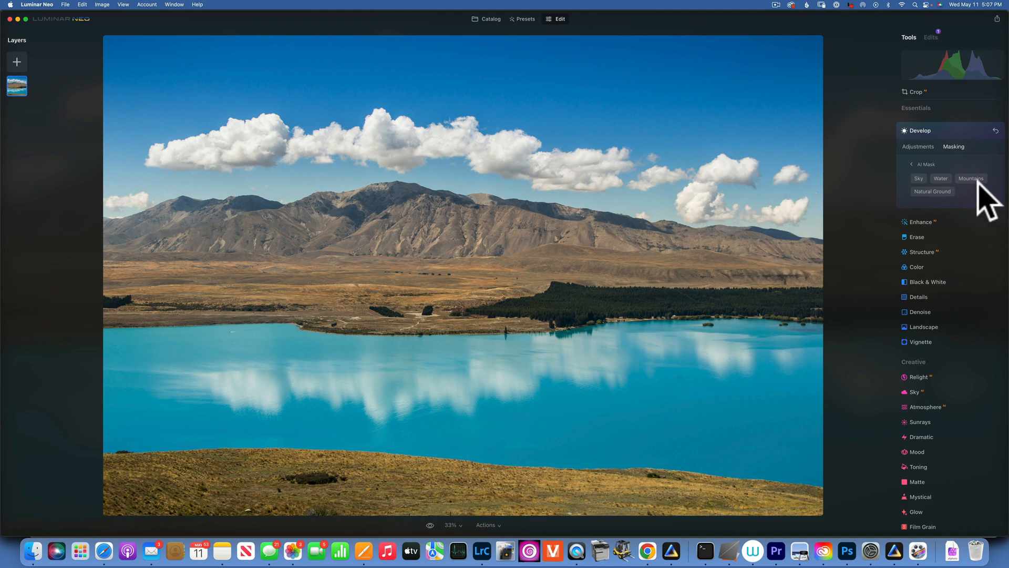
pyautogui.click(918, 179)
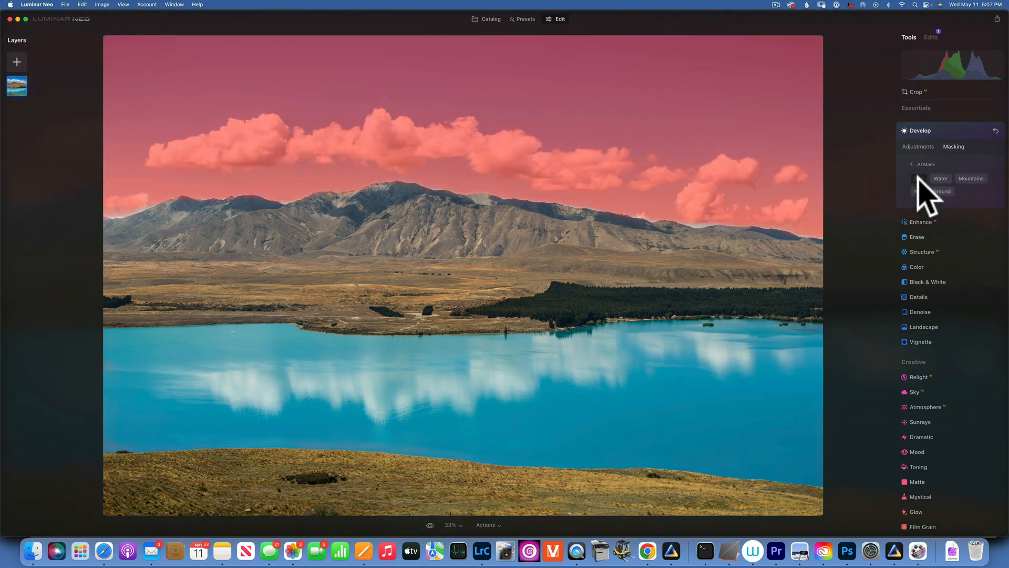
pyautogui.click(919, 179)
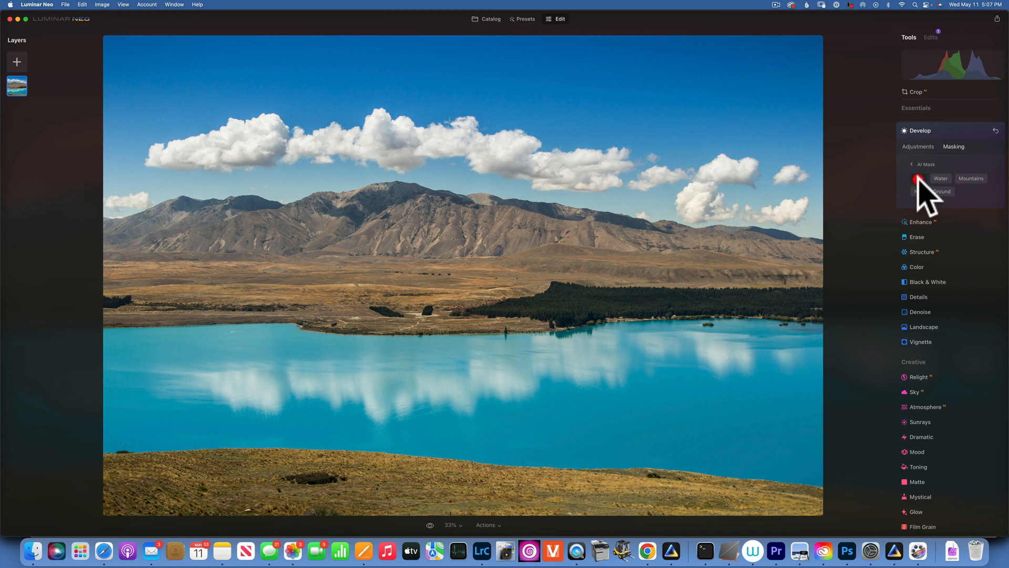
pyautogui.click(918, 179)
pyautogui.click(919, 178)
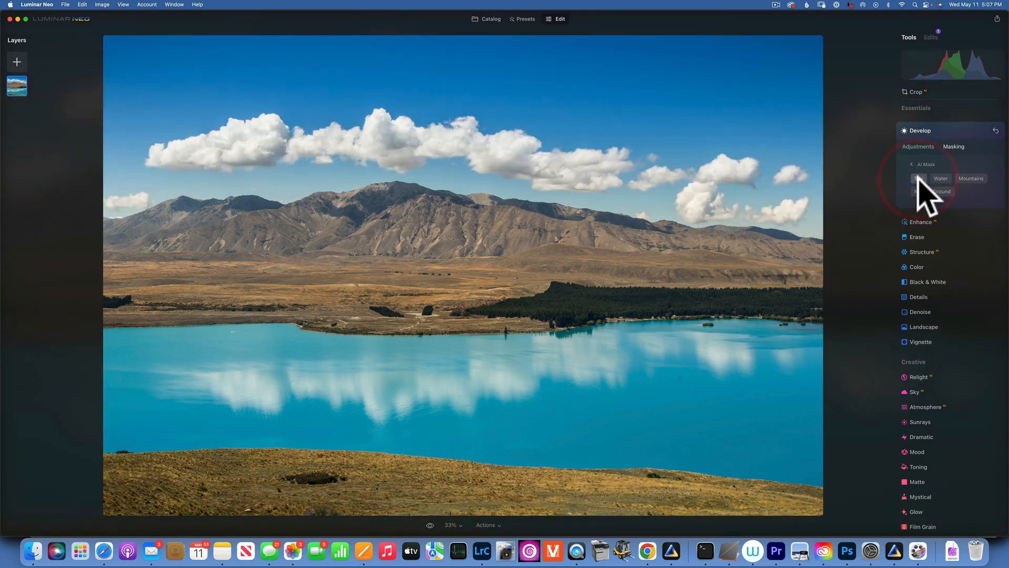
pyautogui.click(918, 178)
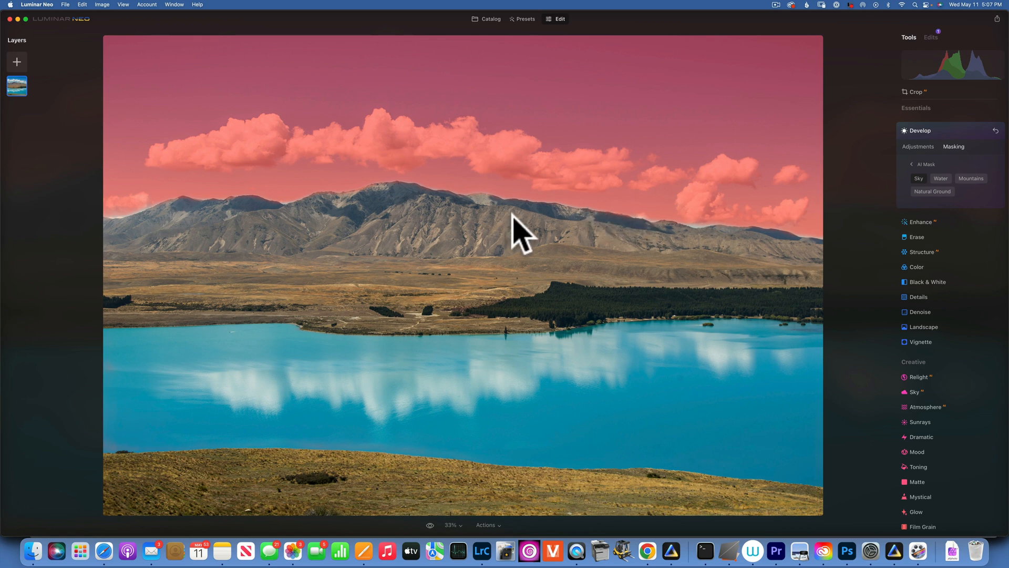
pyautogui.click(918, 178)
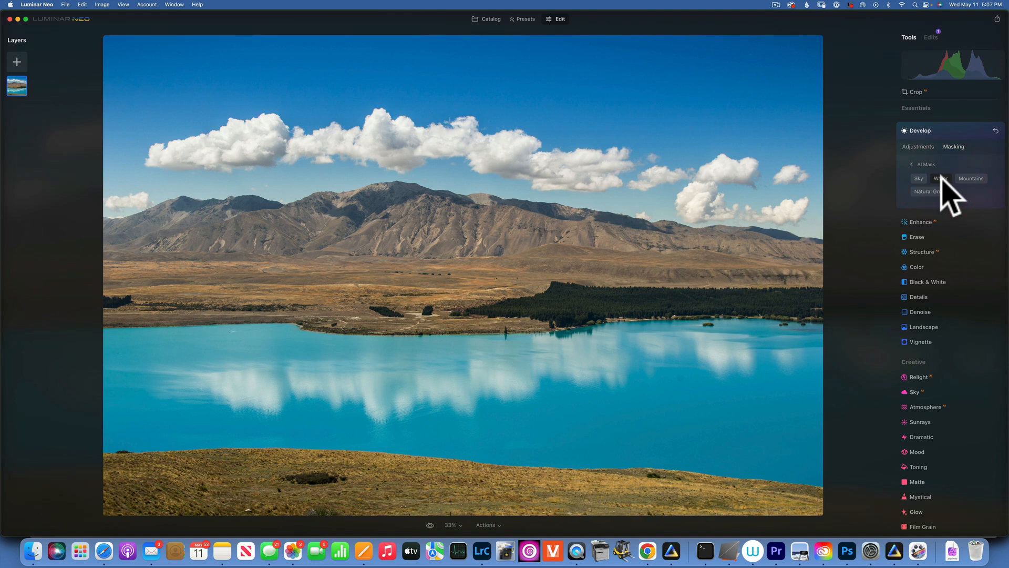
# Step: Inspect the AI mask coverage of the Water and Mountains regions one after the other, deselecting each
pyautogui.click(941, 179)
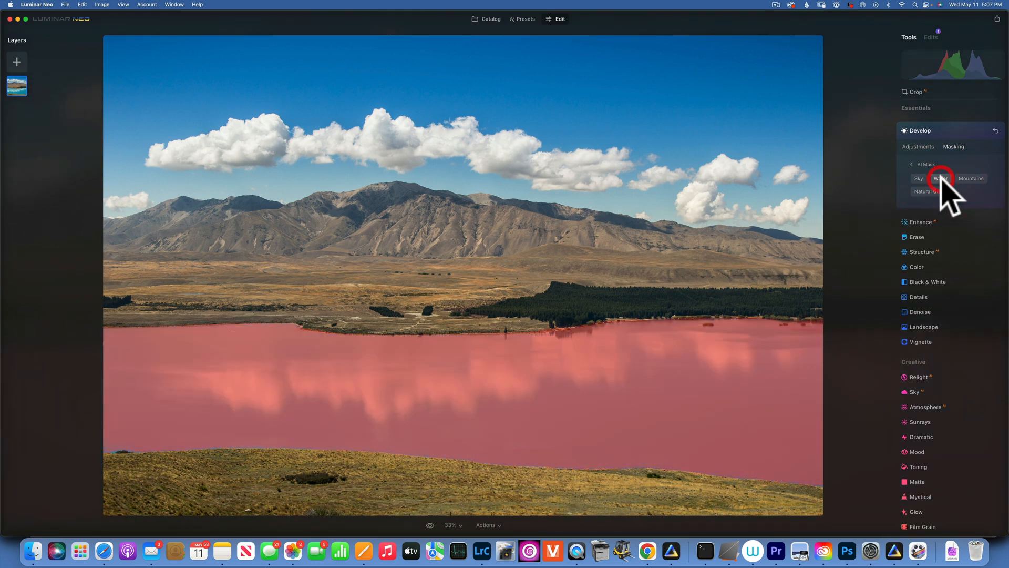
pyautogui.click(975, 178)
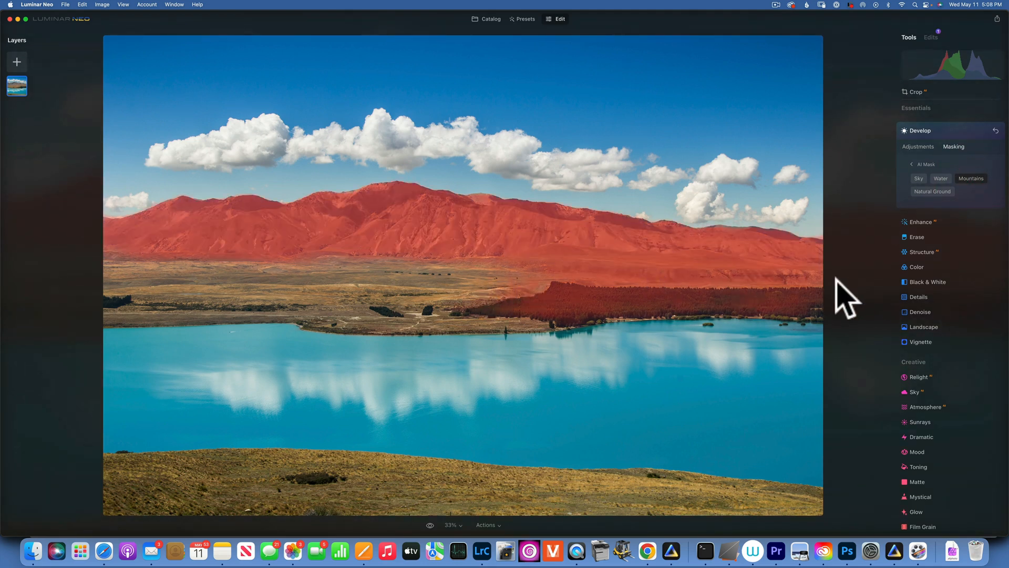
pyautogui.click(976, 176)
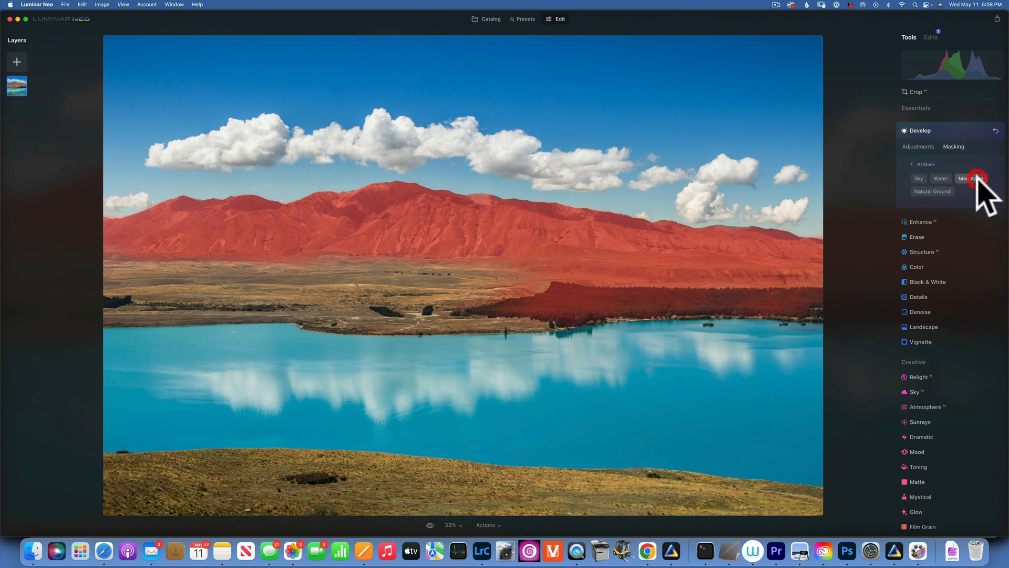
# Step: Inspect the AI mask coverage of the Natural Ground region, deselect it, and return to the list of mask types
pyautogui.click(937, 190)
pyautogui.click(938, 191)
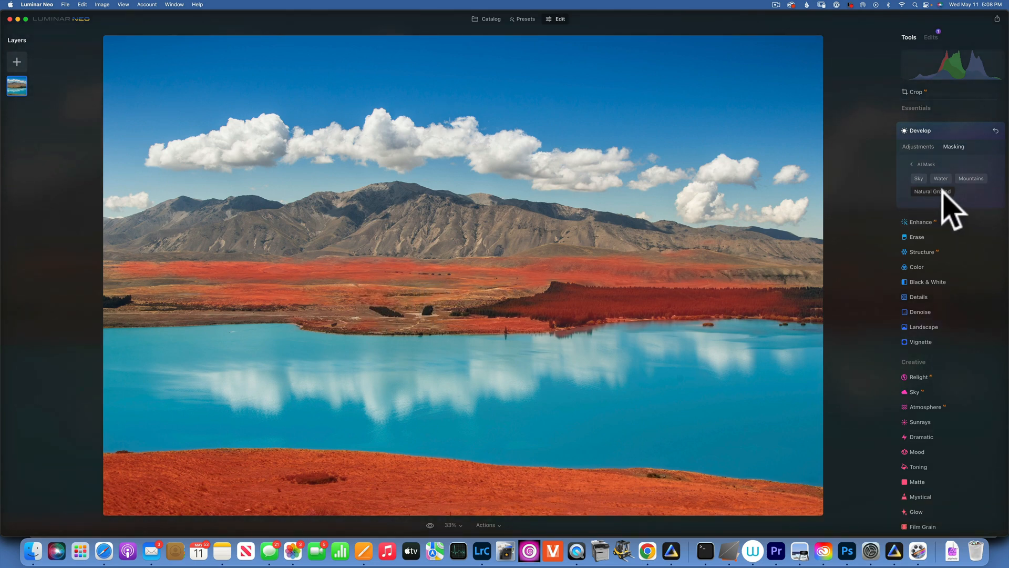
pyautogui.click(942, 190)
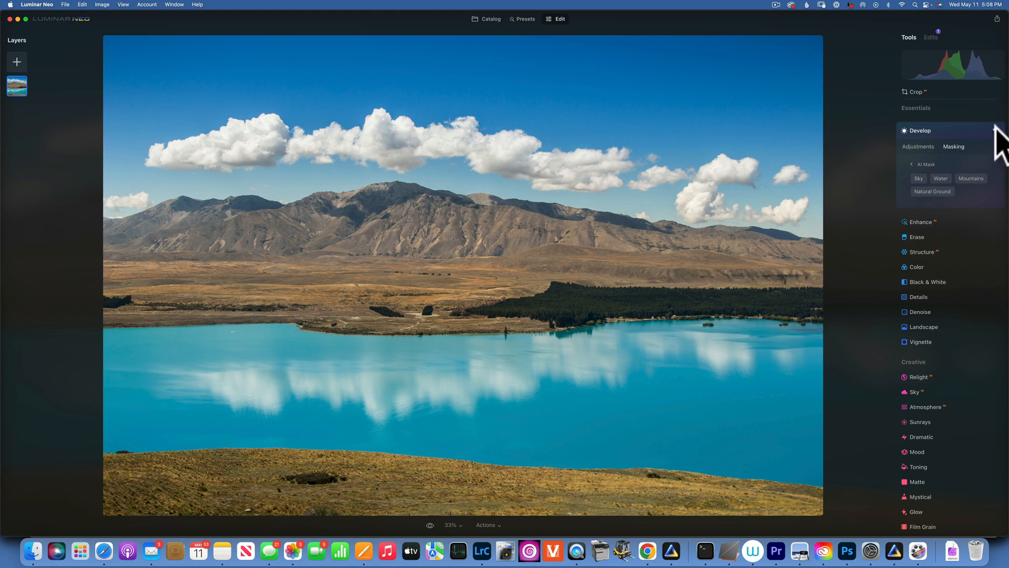
pyautogui.click(911, 162)
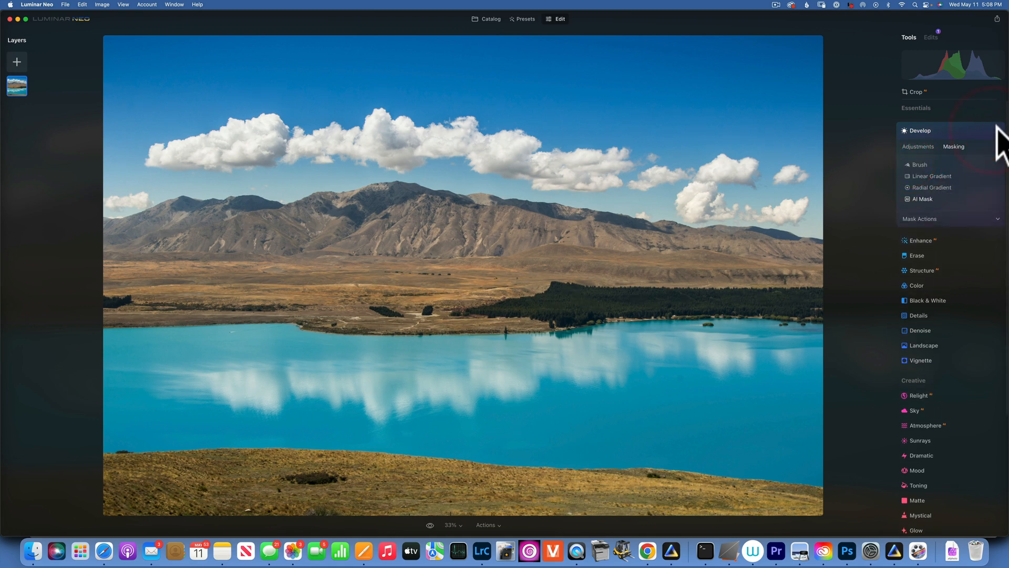
# Step: Try darkening only the sky with Exposure at -2.04 and the Sky region of AI Mask, and reset Develop
pyautogui.click(919, 147)
pyautogui.moveTo(950, 185); pyautogui.dragTo(935, 182)
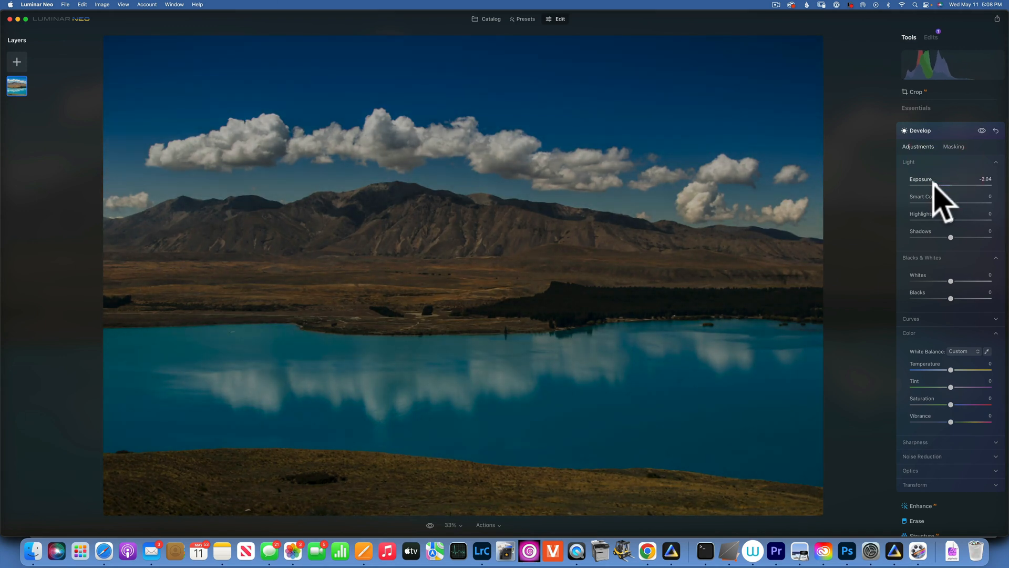
pyautogui.click(954, 147)
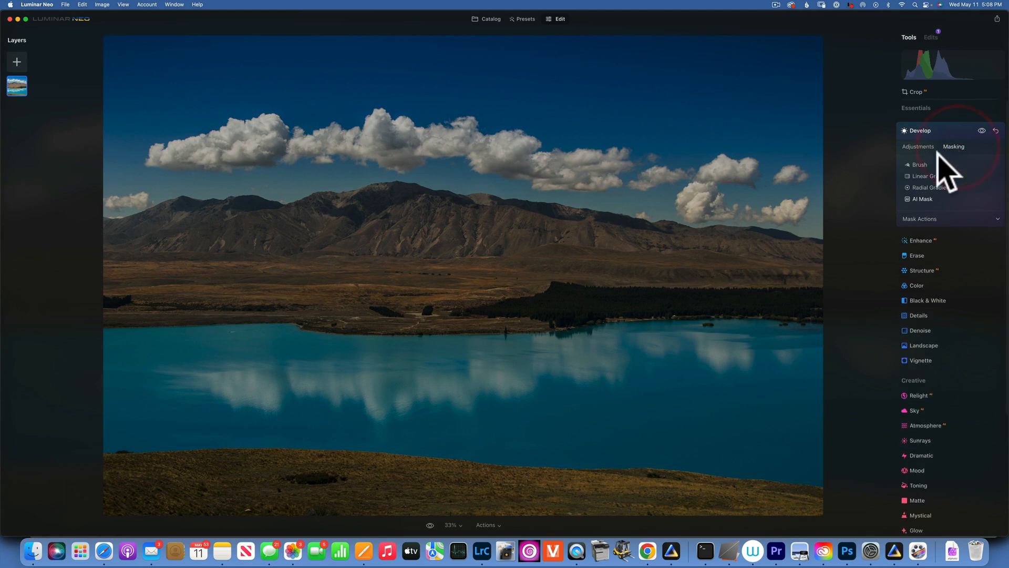
pyautogui.click(921, 199)
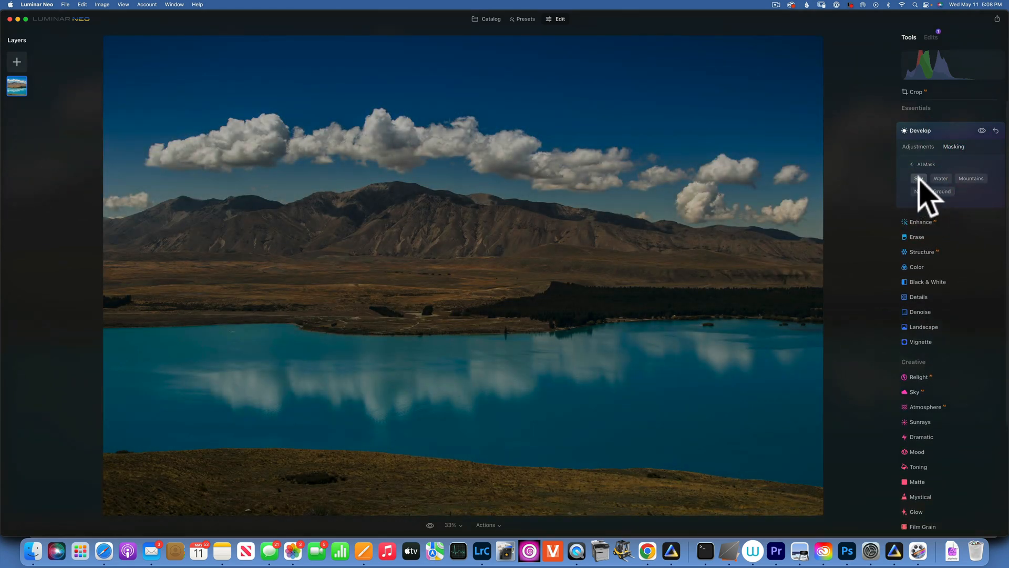
pyautogui.click(919, 179)
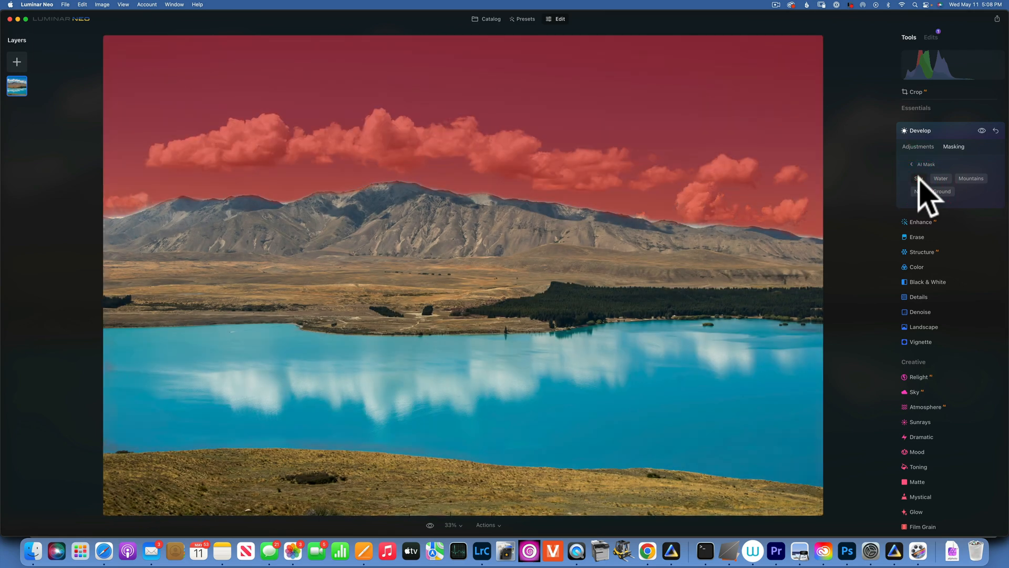
pyautogui.click(919, 147)
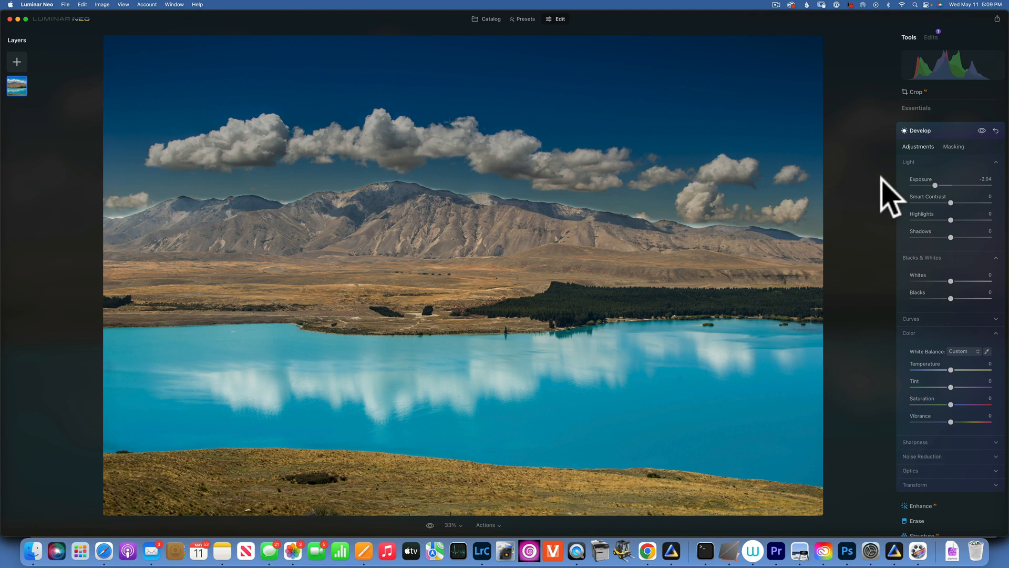
pyautogui.click(995, 130)
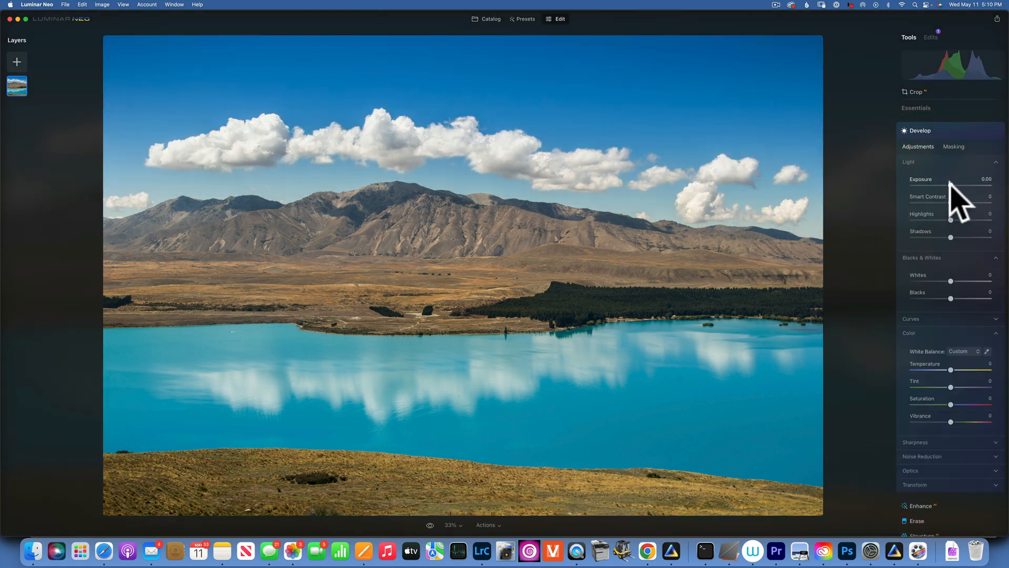
# Step: Lower Develop's Exposure to -2.02 and limit it to the sky with a linear gradient mask running from the clouds down to the mountains' base
pyautogui.moveTo(950, 184); pyautogui.dragTo(933, 182)
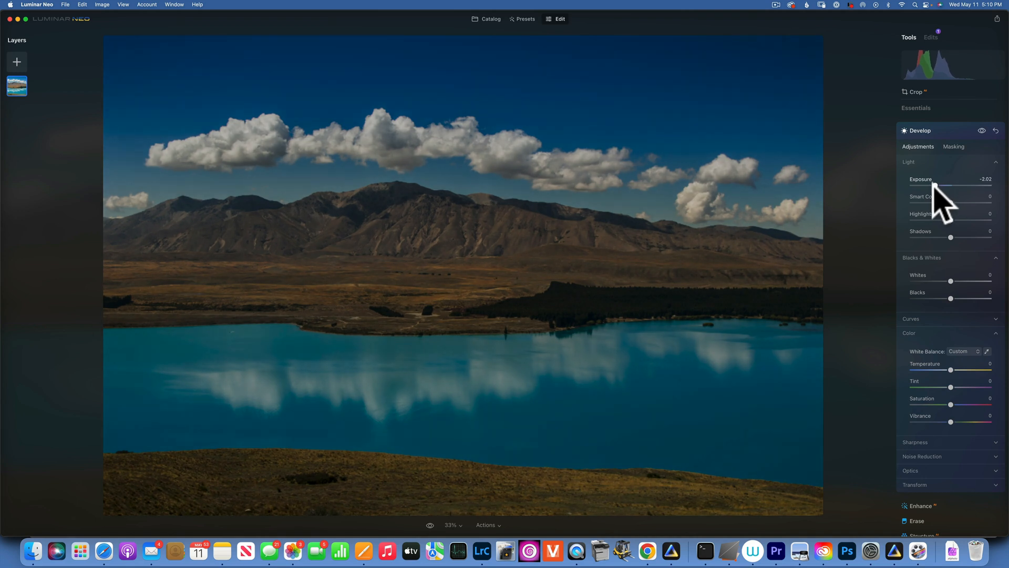
pyautogui.click(954, 147)
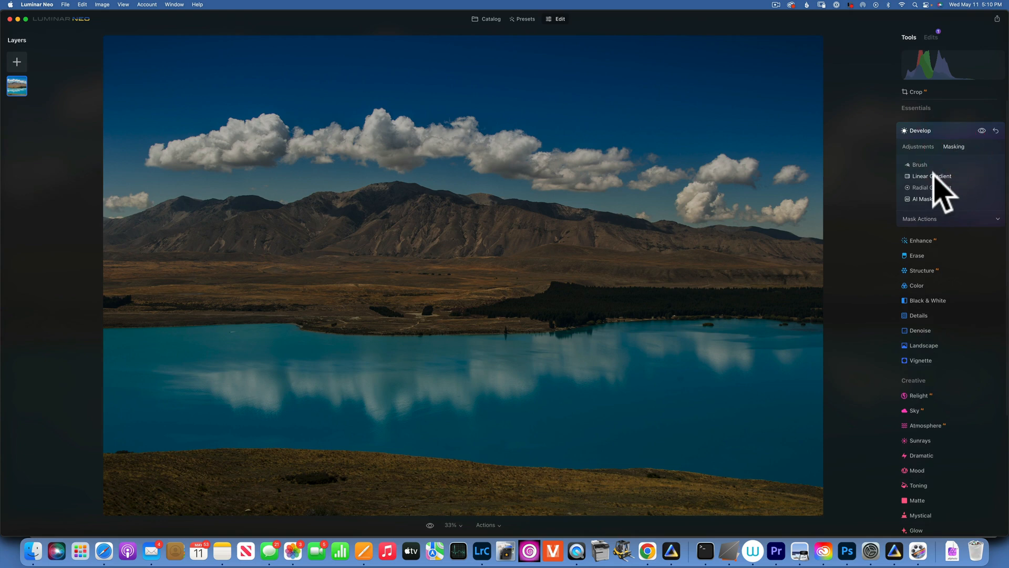
pyautogui.click(933, 176)
pyautogui.moveTo(466, 113); pyautogui.dragTo(467, 248)
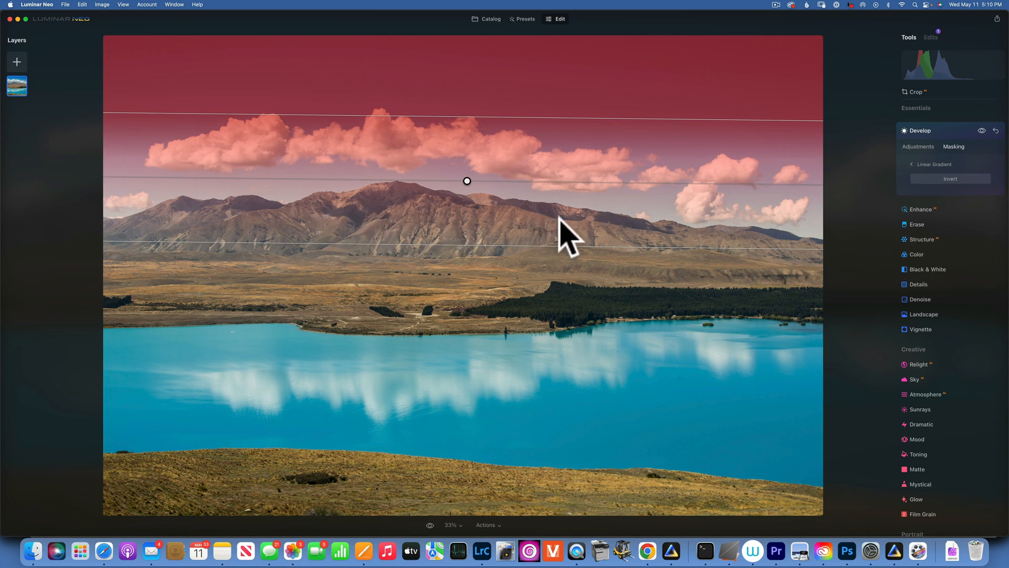
pyautogui.click(911, 164)
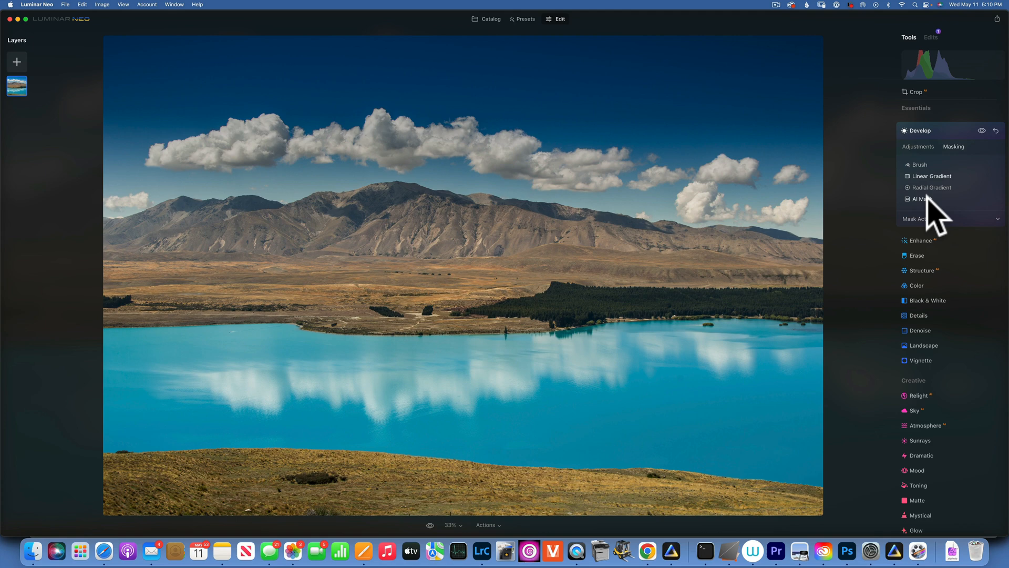
# Step: Try adding the Mountains region to the linear gradient with AI Mask, and deselect it again
pyautogui.click(926, 198)
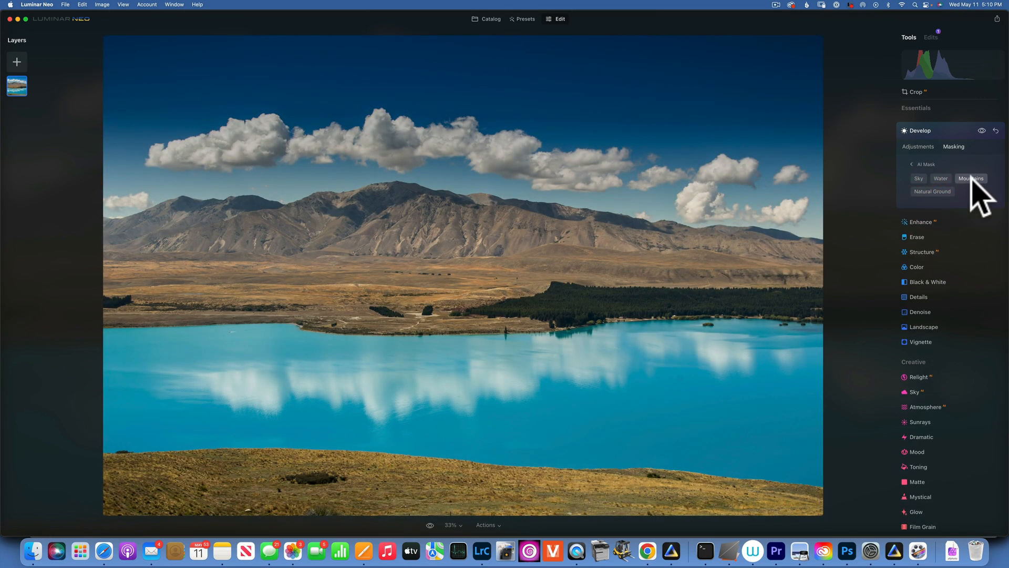
pyautogui.click(971, 179)
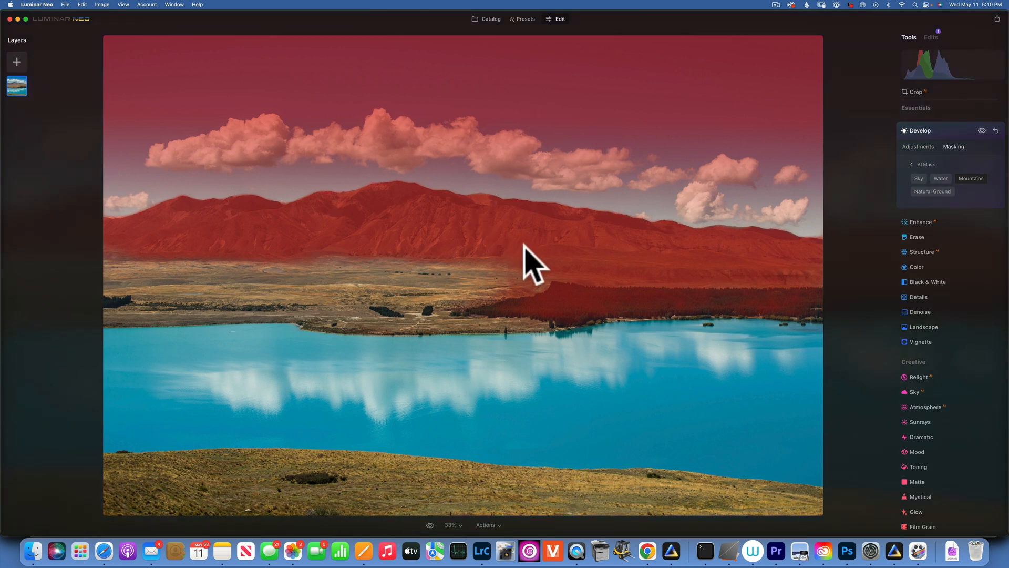
pyautogui.click(974, 177)
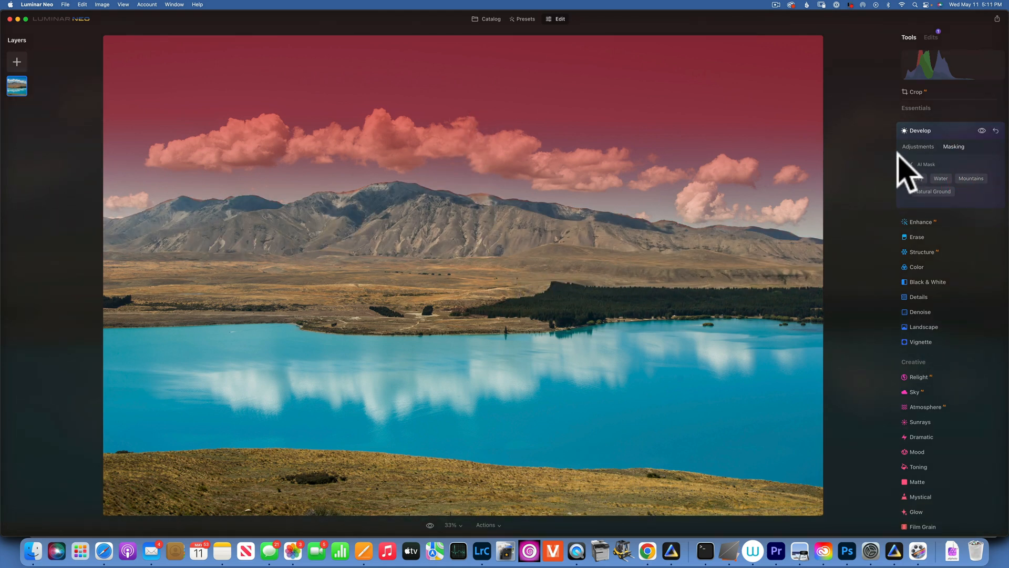
# Step: Compare the photo with and without the masked Develop adjustment by switching its visibility off and on twice
pyautogui.click(919, 145)
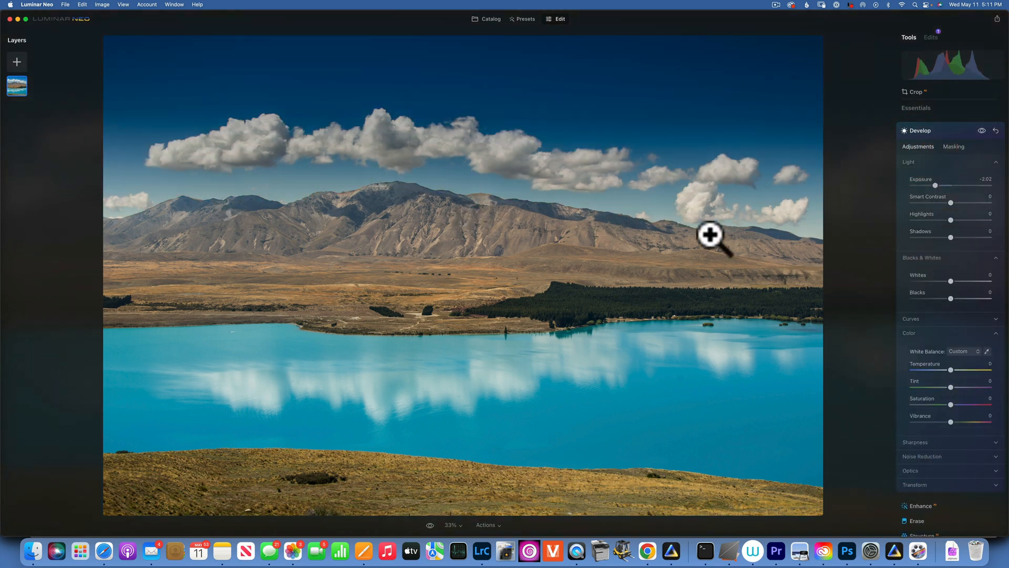
pyautogui.click(981, 130)
pyautogui.click(981, 130)
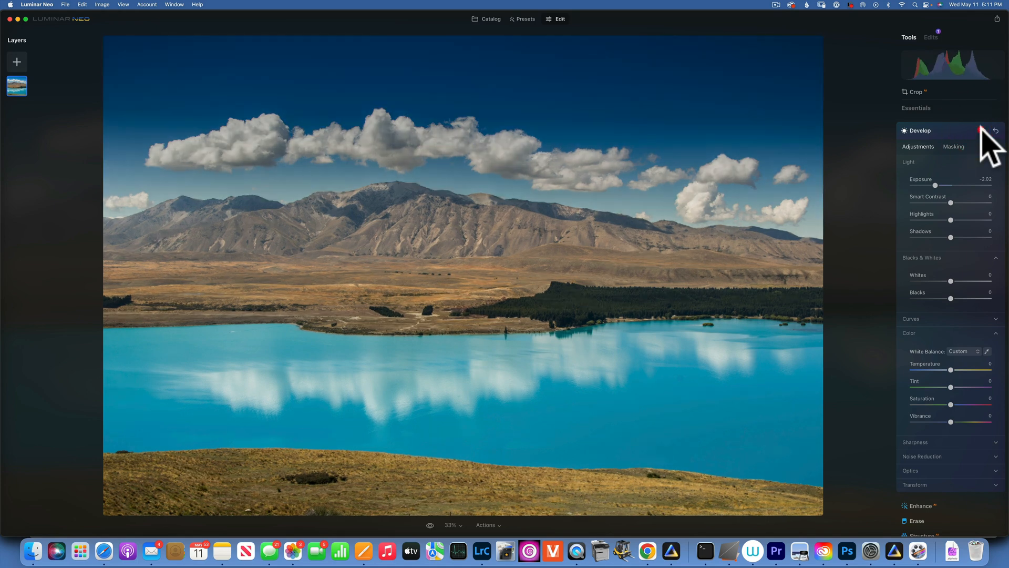
pyautogui.click(982, 130)
pyautogui.click(981, 129)
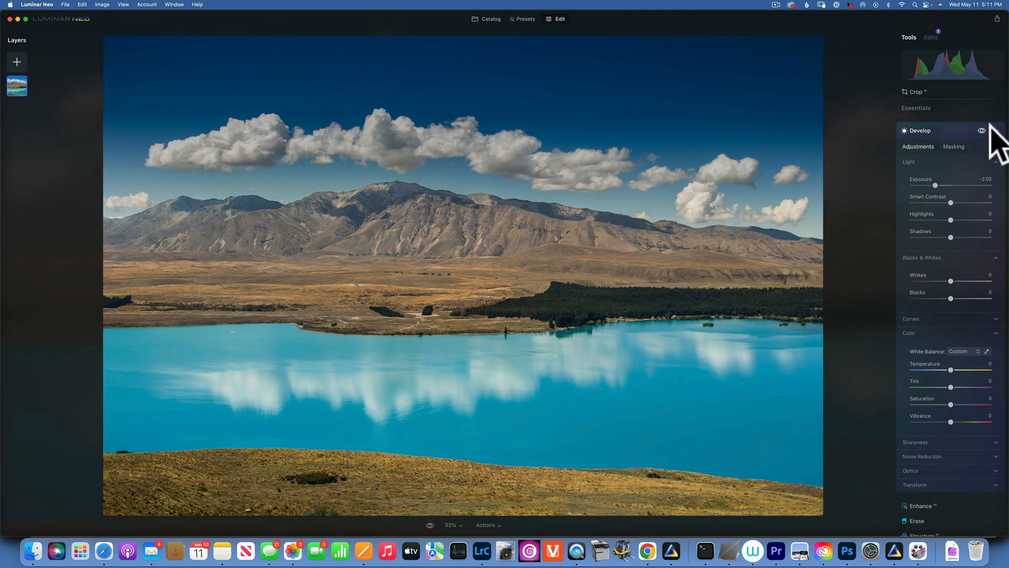
# Step: Start a second Develop edit and mask it to the Water region with AI Mask
pyautogui.click(920, 130)
pyautogui.click(920, 123)
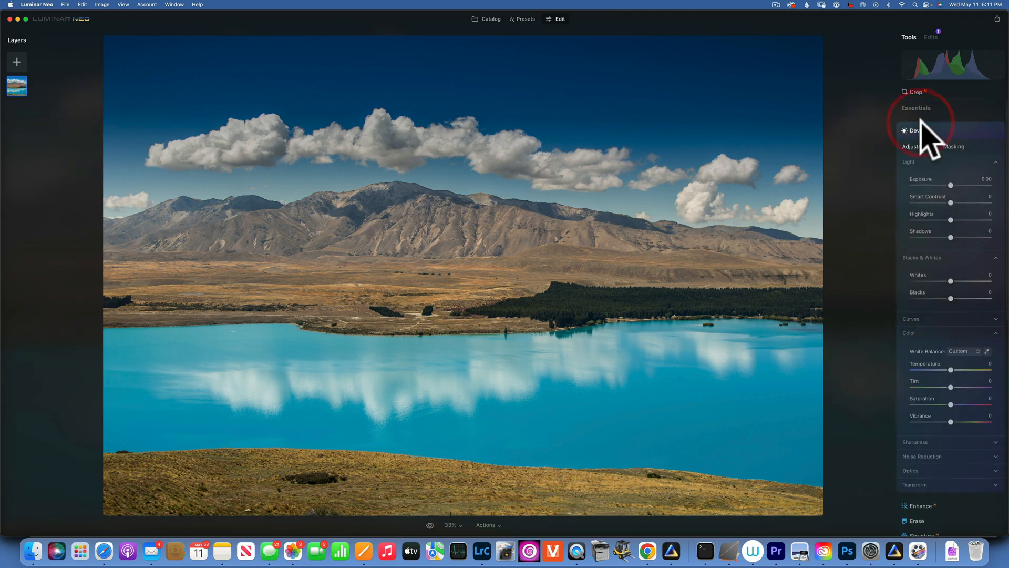
pyautogui.click(954, 147)
pyautogui.click(921, 198)
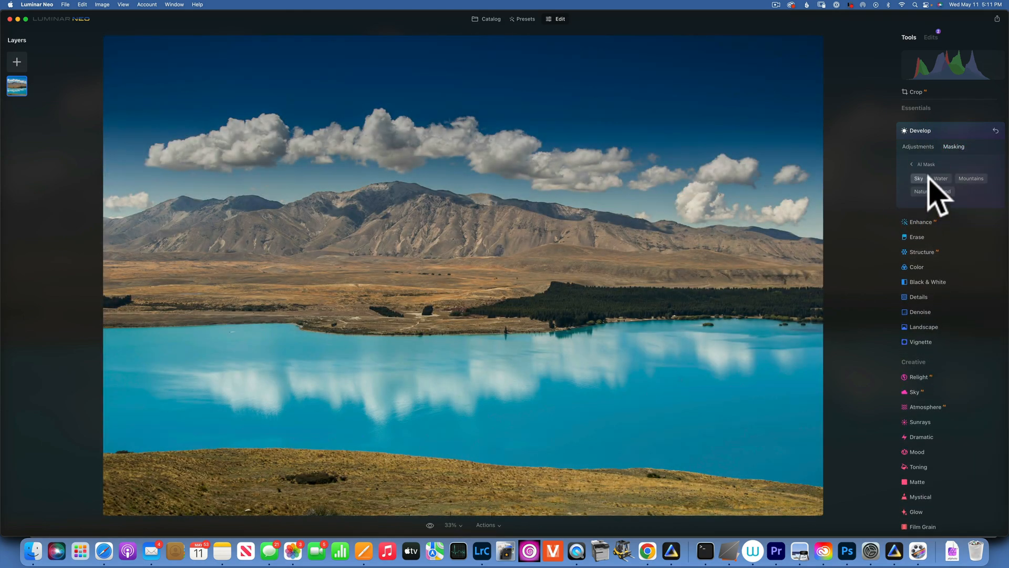
pyautogui.click(940, 178)
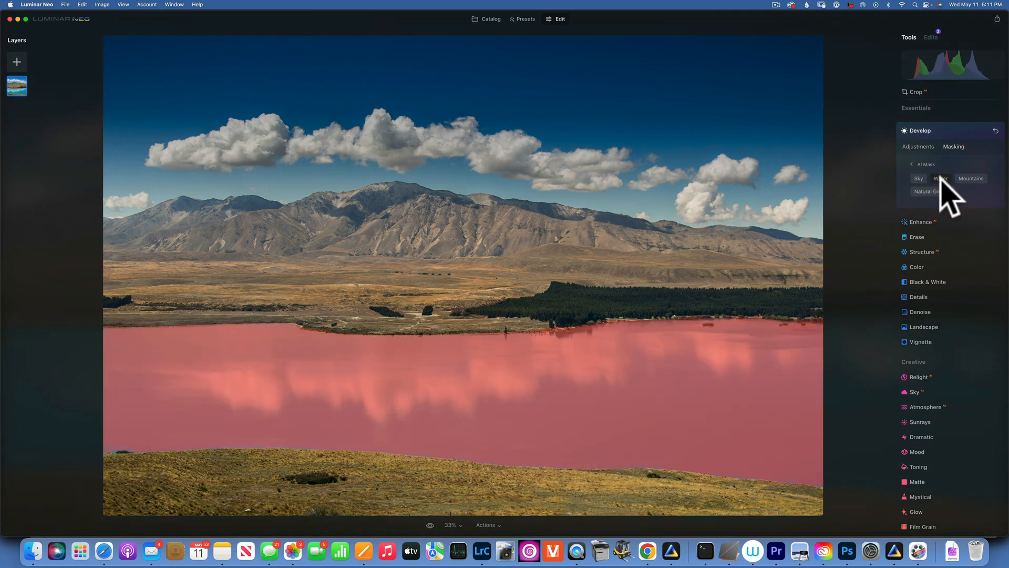
# Step: Darken and cool the masked water by setting Exposure to -0.86 and Temperature to -26
pyautogui.click(915, 146)
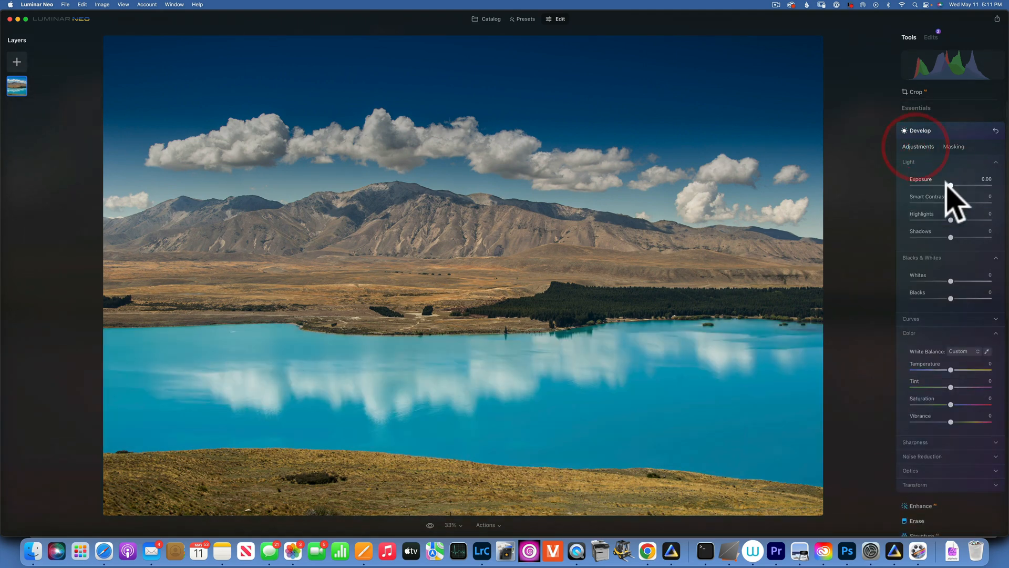
pyautogui.moveTo(949, 184); pyautogui.dragTo(944, 183)
pyautogui.moveTo(941, 181); pyautogui.dragTo(943, 185)
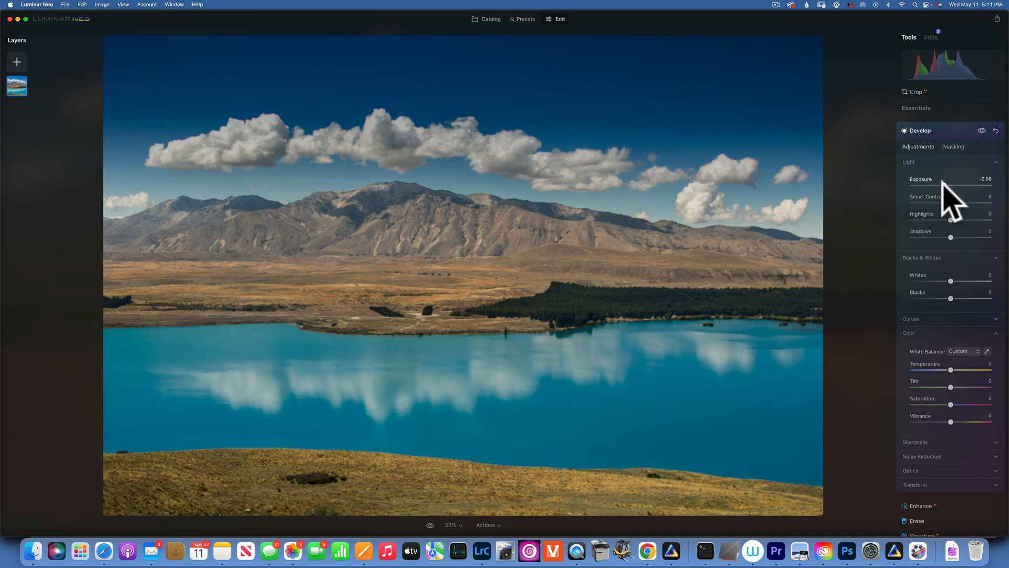
pyautogui.moveTo(950, 370); pyautogui.dragTo(940, 370)
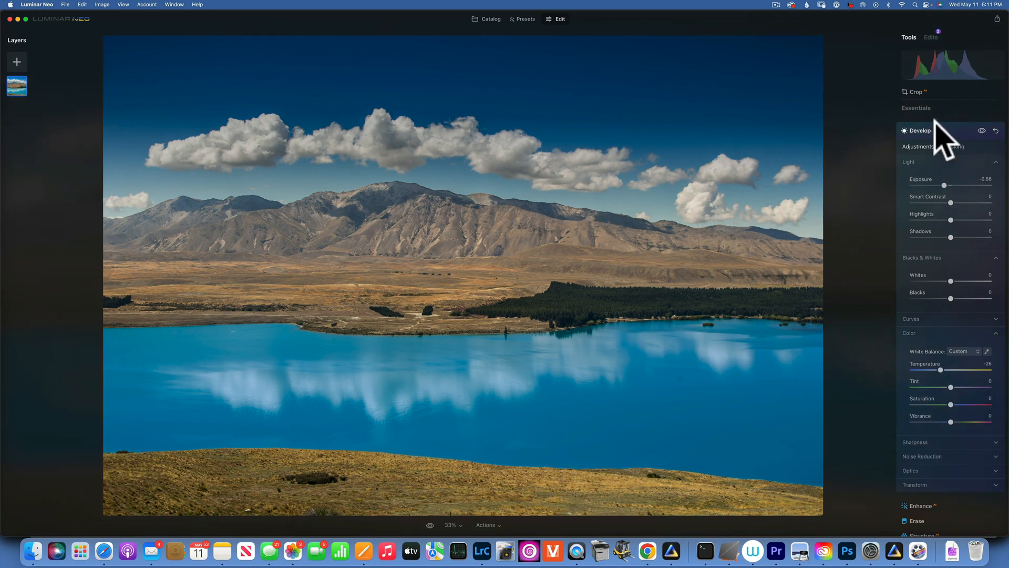
# Step: Find the river bend landscape with purple flowers in the Single Image Edits catalog and open it for editing
pyautogui.click(487, 19)
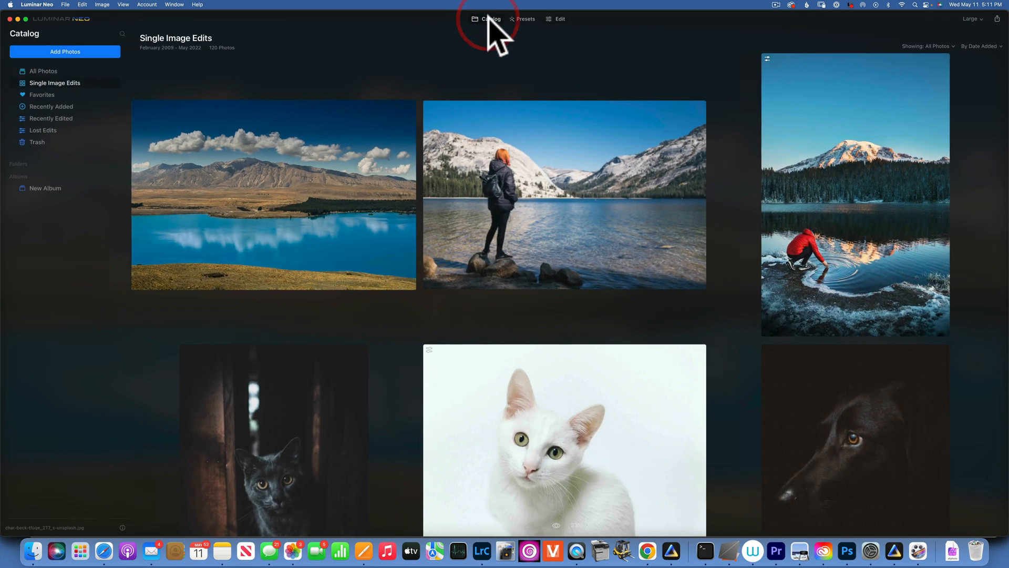
pyautogui.scroll(-15, 579, 217)
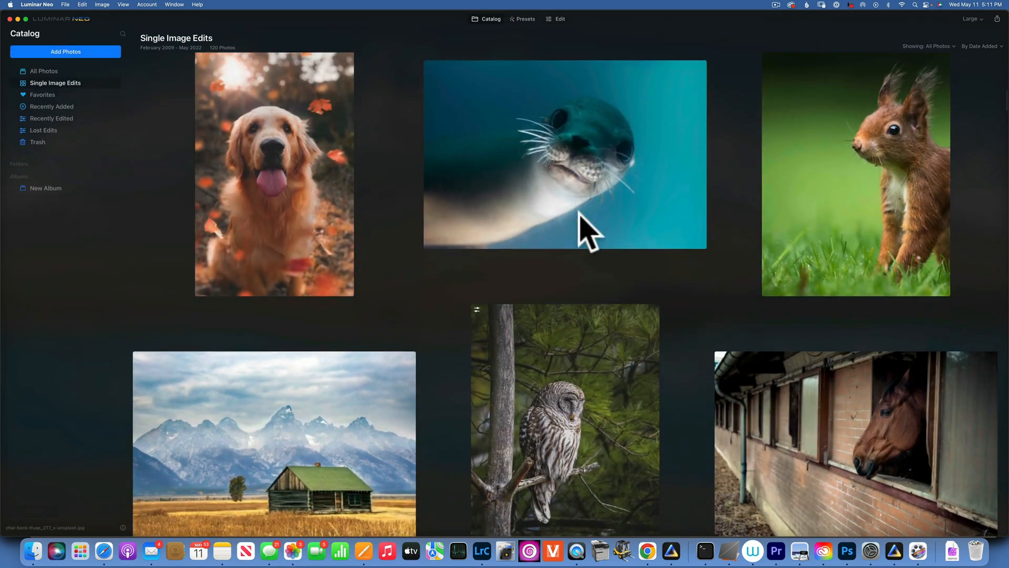
pyautogui.scroll(-15, 579, 213)
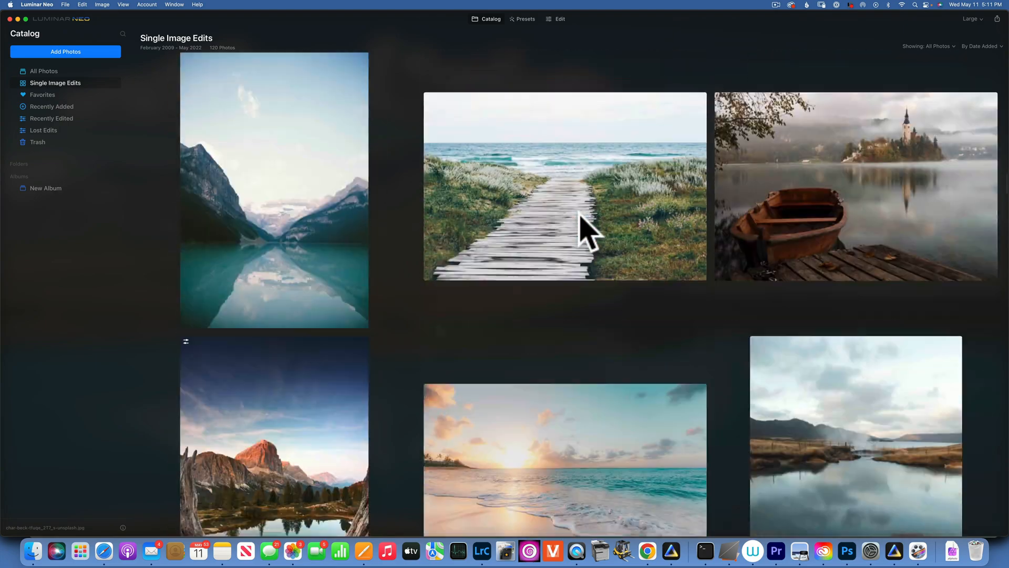
pyautogui.scroll(-15, 588, 231)
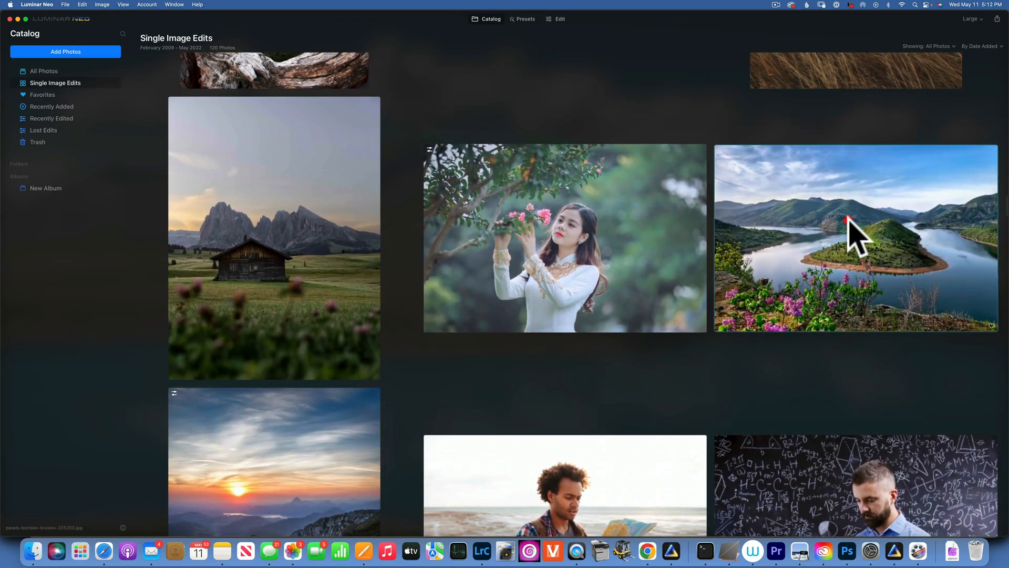
pyautogui.doubleClick(846, 218)
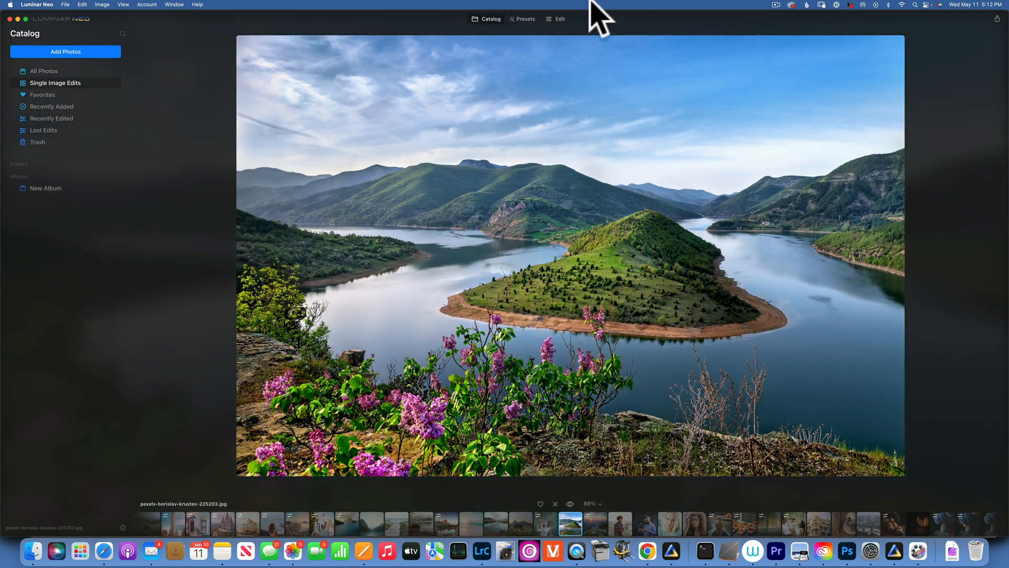
pyautogui.click(559, 20)
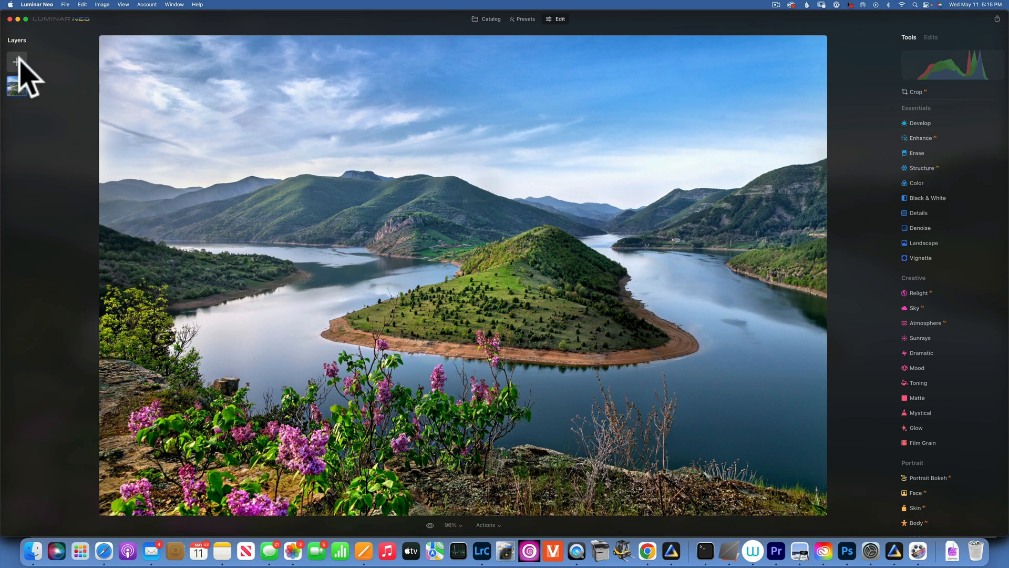
# Step: Add the yellow-to-blue gradient from My Images as a new layer and raise its opacity to 100
pyautogui.click(18, 62)
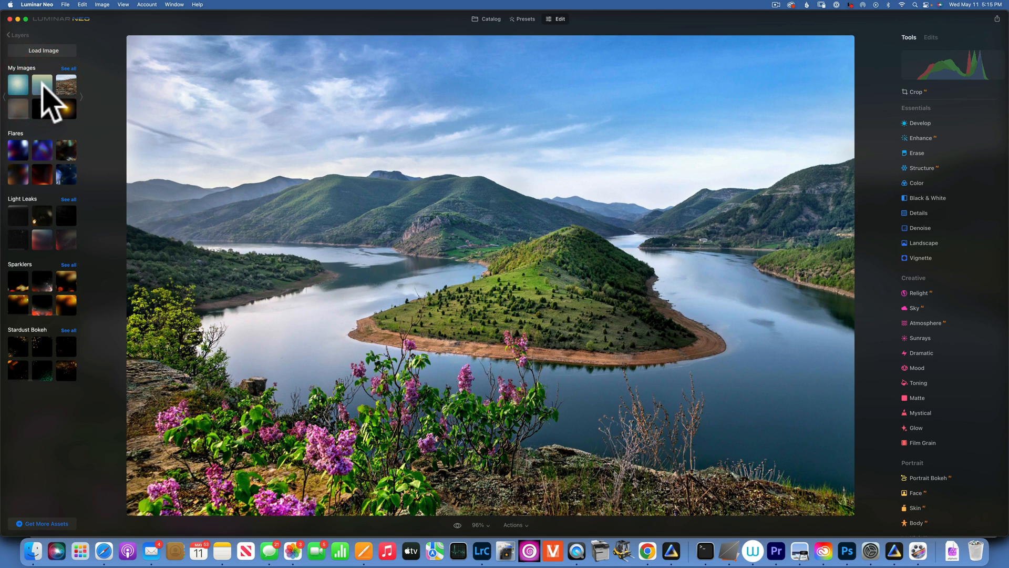
pyautogui.click(43, 85)
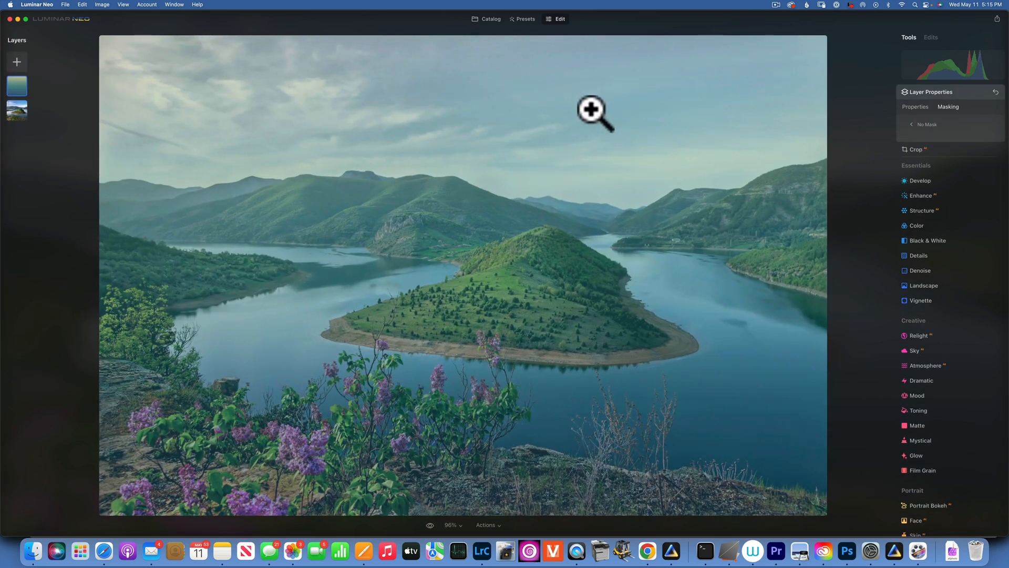
pyautogui.click(915, 107)
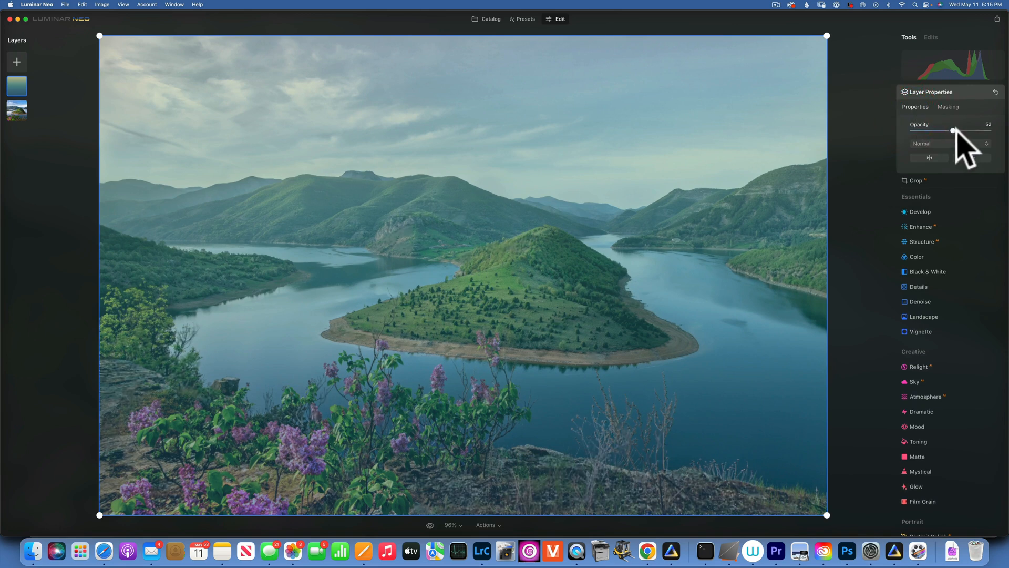
pyautogui.moveTo(953, 131); pyautogui.dragTo(1004, 134)
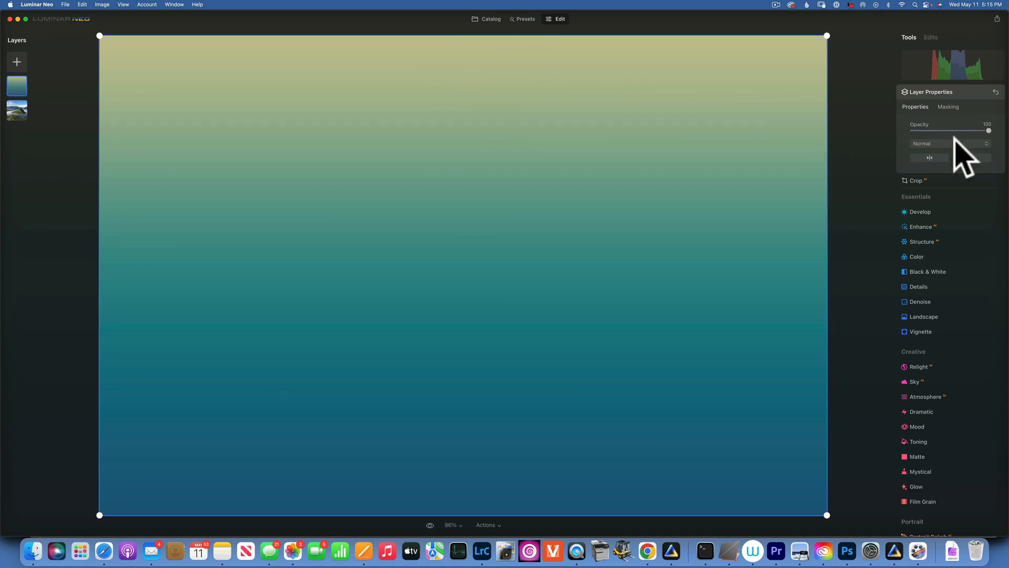
# Step: Flip the gradient layer vertically and blend it over the landscape with Multiply at 40 opacity
pyautogui.click(972, 158)
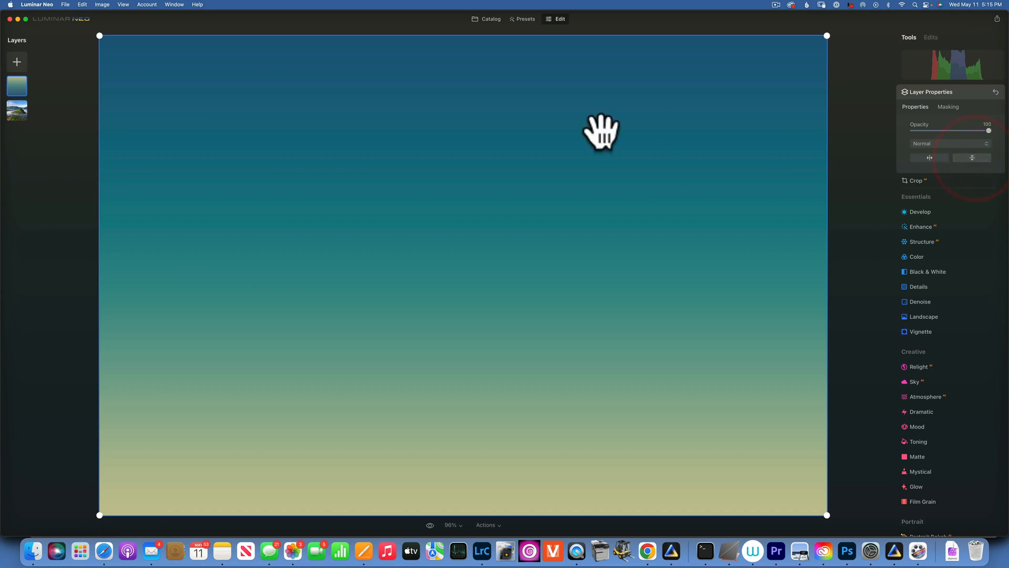
pyautogui.click(947, 143)
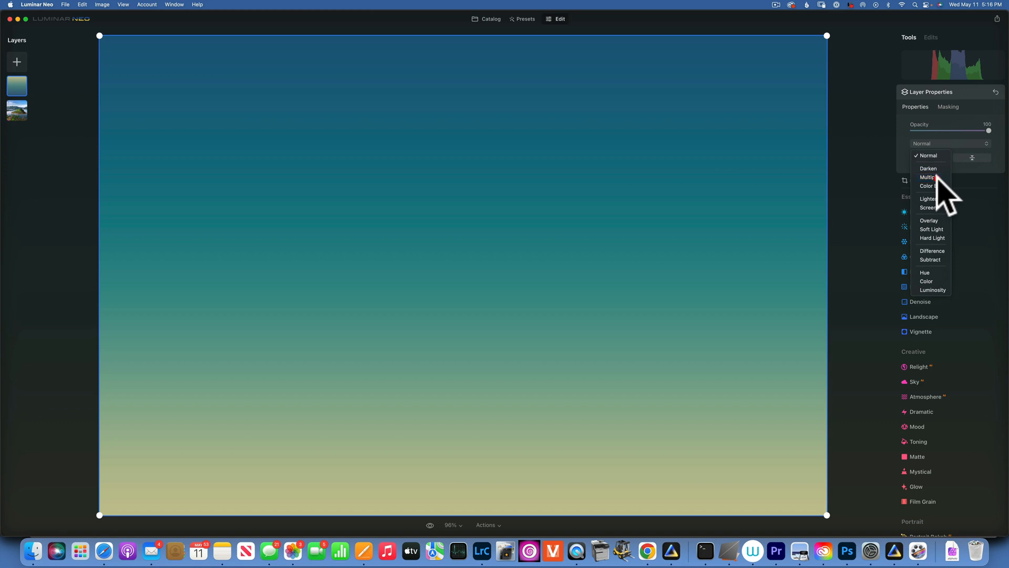
pyautogui.click(928, 177)
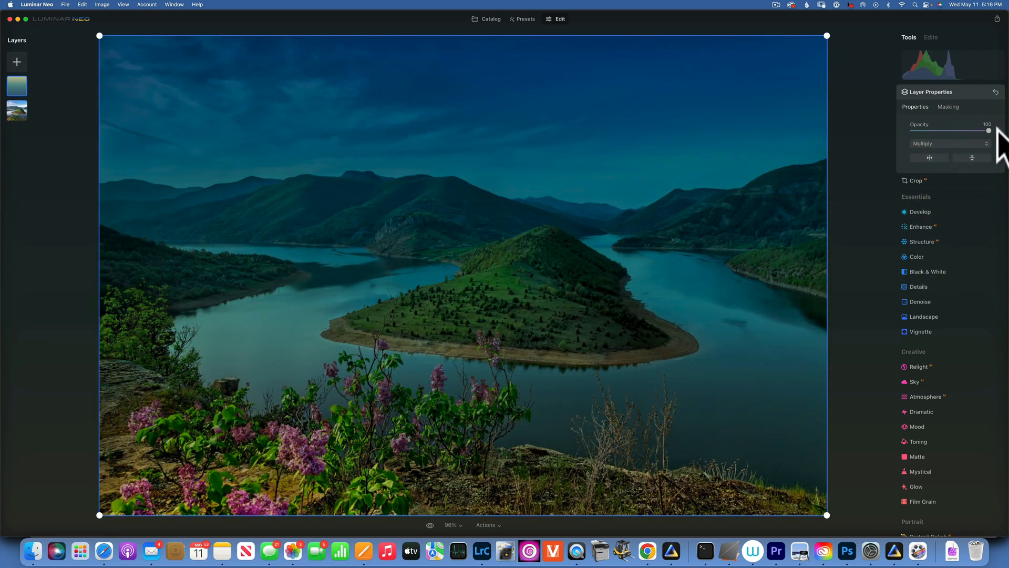
pyautogui.moveTo(989, 130); pyautogui.dragTo(940, 129)
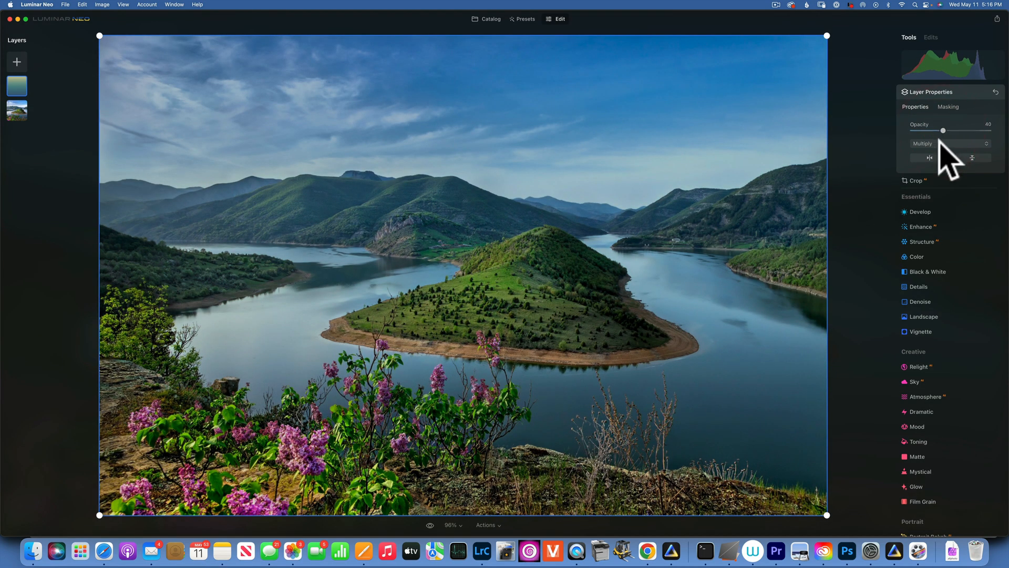
# Step: Mask the gradient layer with a Linear Gradient fading from the upper sky down to the central hilltop, and compare before and after
pyautogui.click(950, 105)
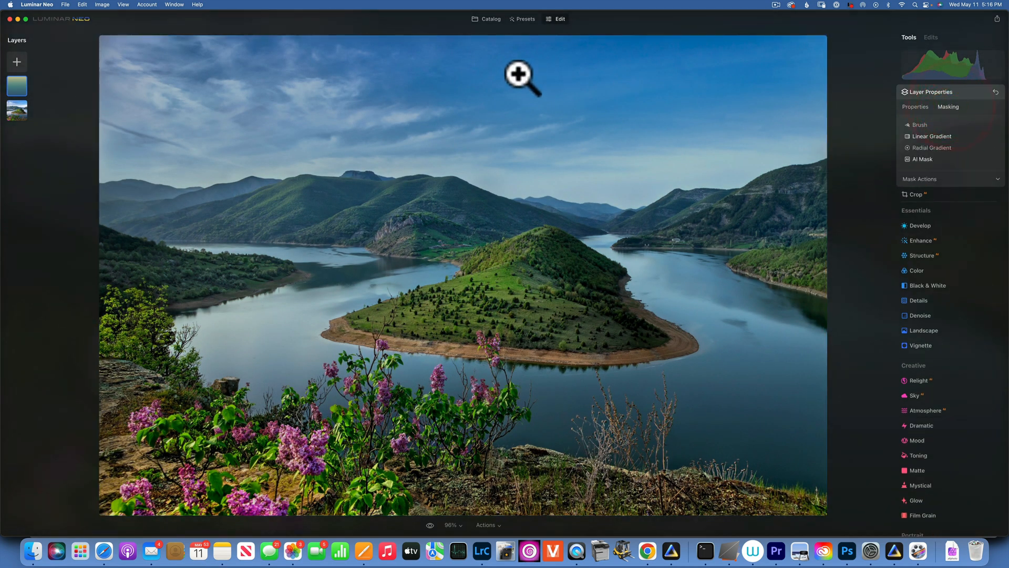
pyautogui.click(940, 136)
pyautogui.moveTo(513, 79); pyautogui.dragTo(512, 242)
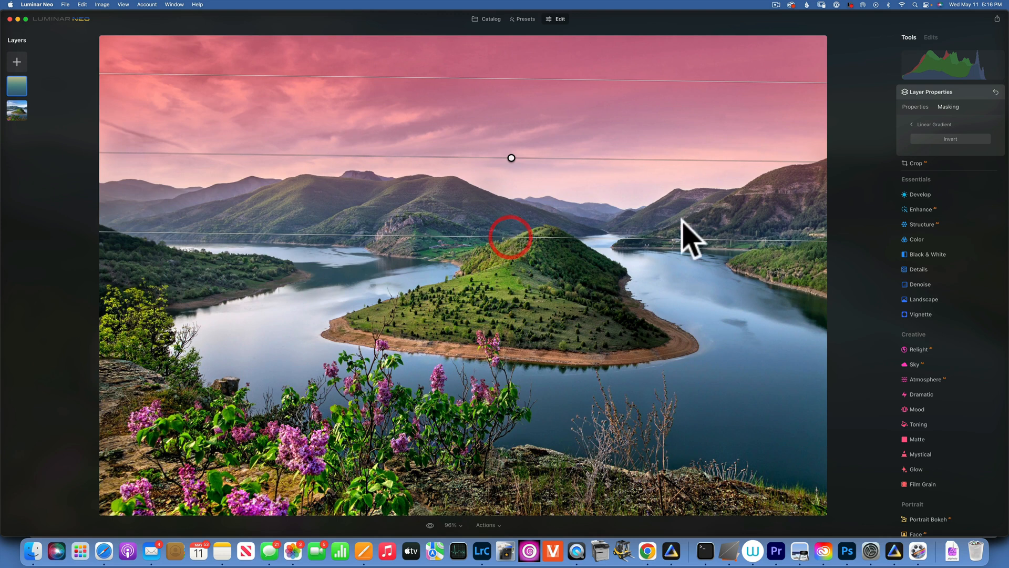
pyautogui.click(913, 107)
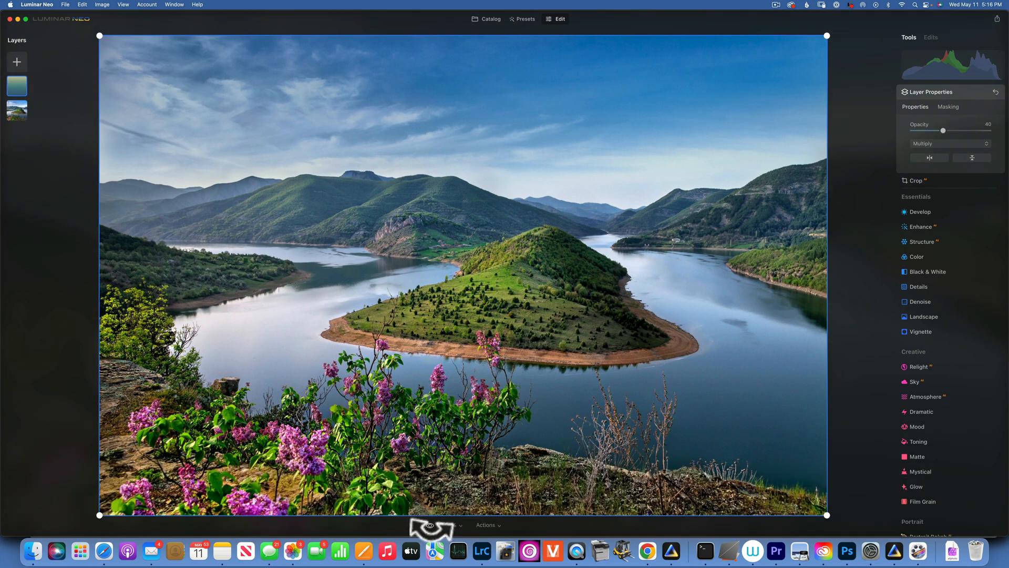
pyautogui.click(430, 524)
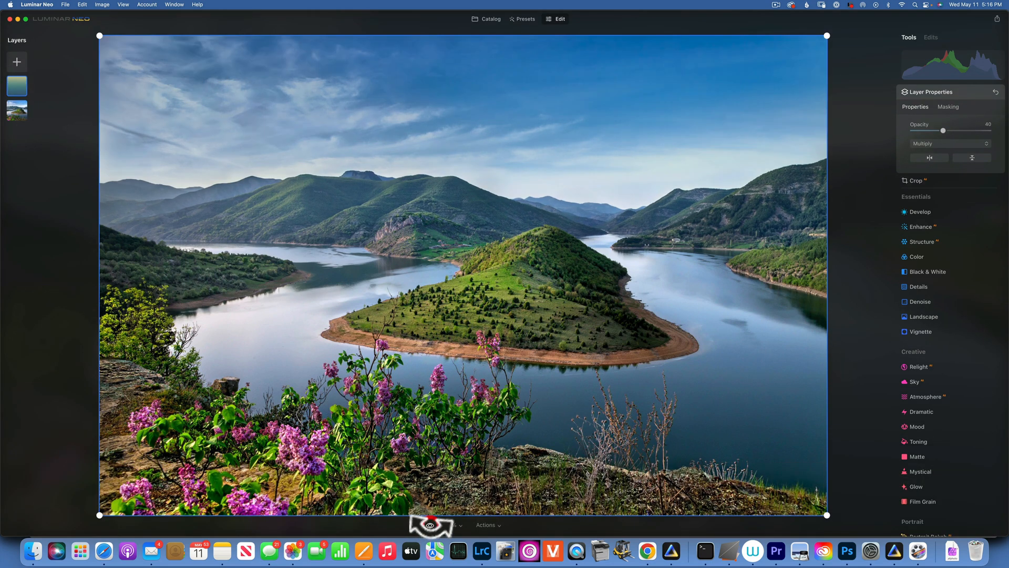
pyautogui.click(430, 525)
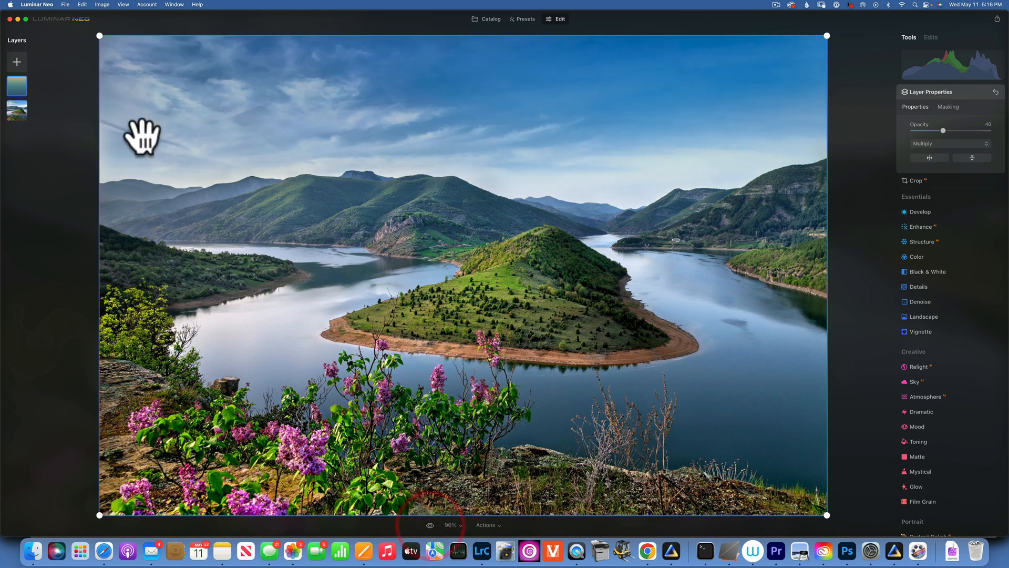
# Step: Start a Develop edit on the base landscape layer and mask it to the Water region with AI Mask
pyautogui.click(21, 111)
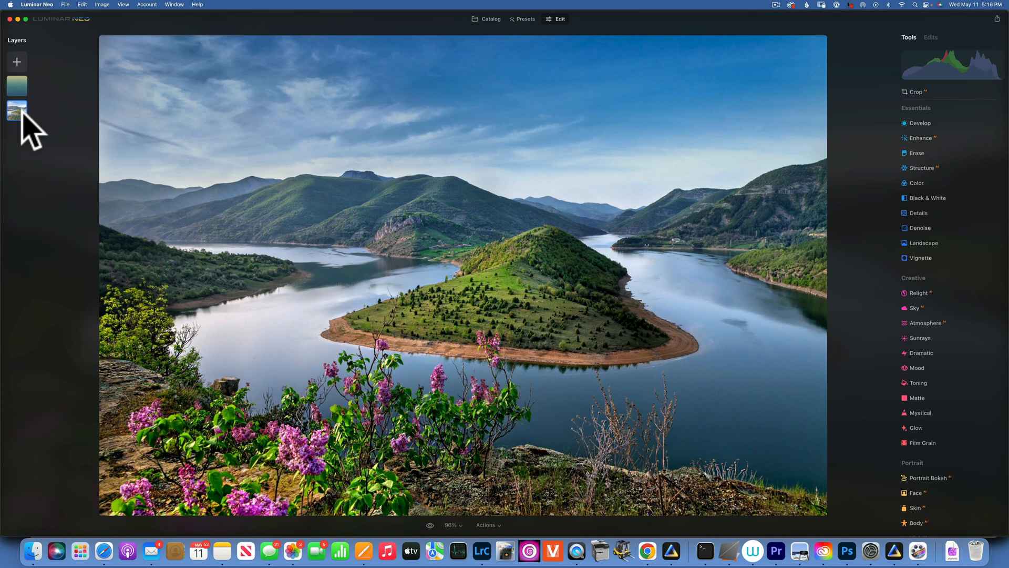
pyautogui.click(928, 124)
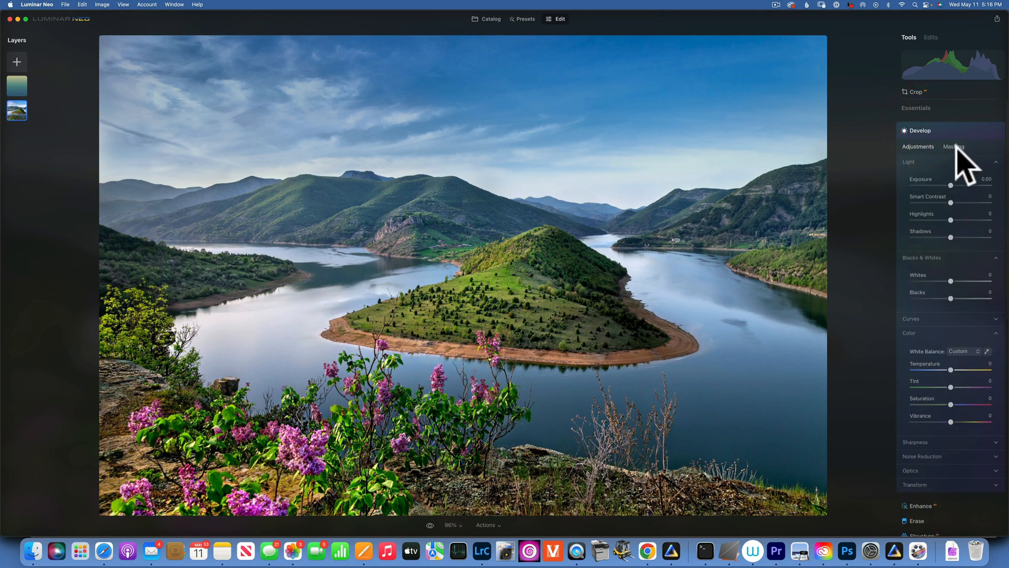
pyautogui.click(956, 147)
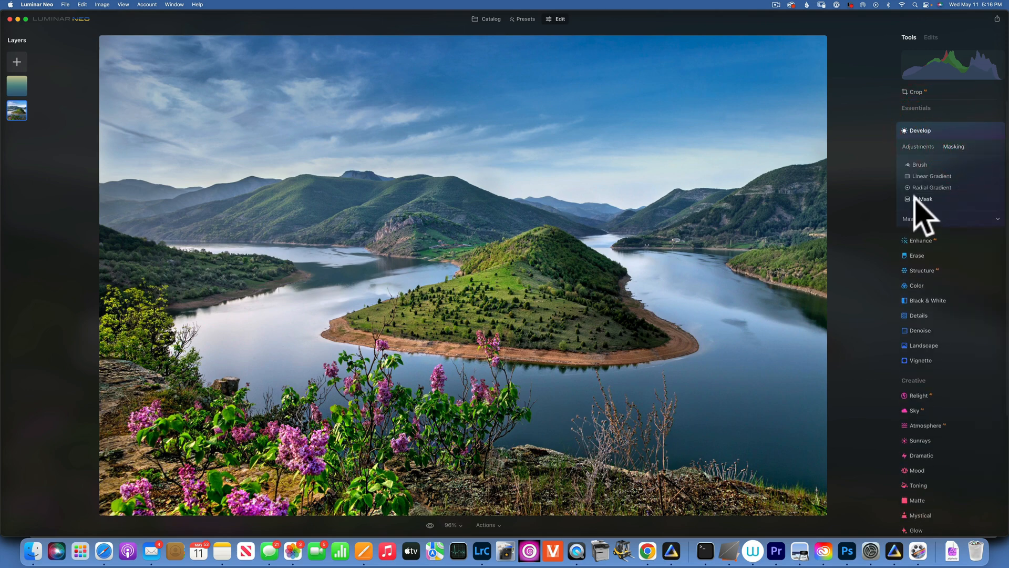
pyautogui.click(915, 199)
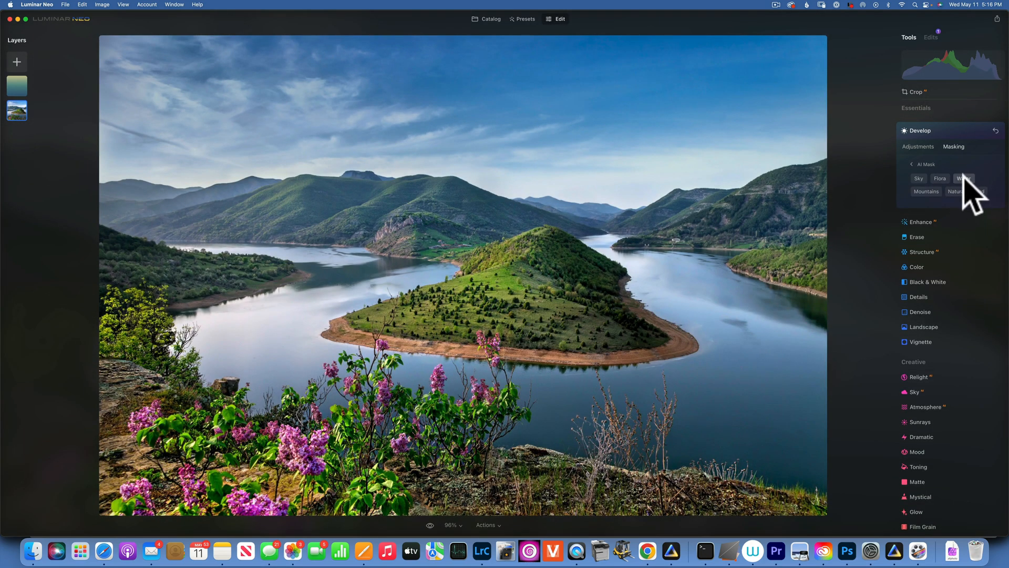
pyautogui.click(962, 178)
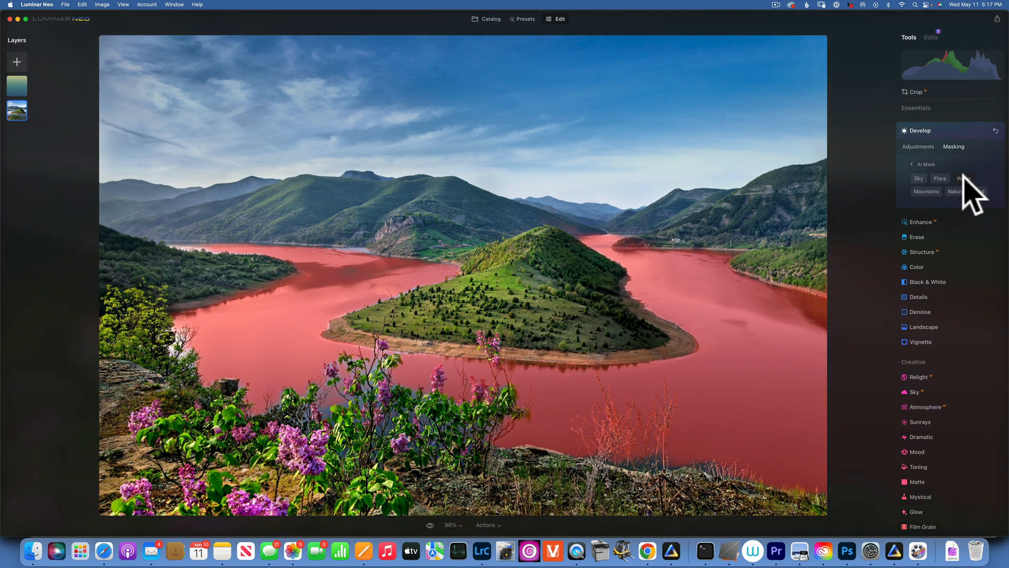
# Step: Set the mask brush strength to 63 and paint the flowering bushes in the foreground into the water mask
pyautogui.click(911, 163)
pyautogui.click(920, 163)
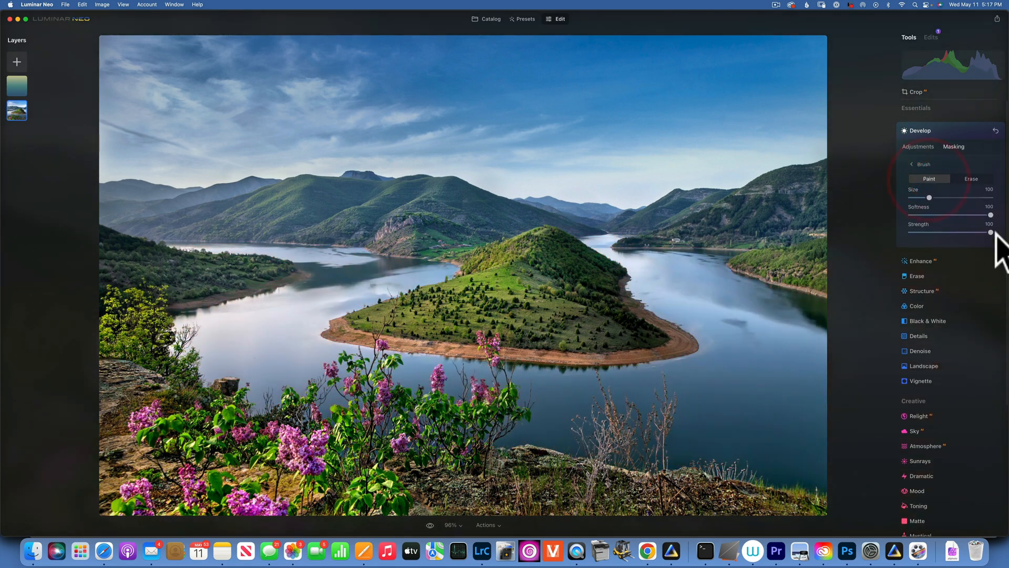
pyautogui.moveTo(991, 231)
pyautogui.mouseDown()
pyautogui.moveTo(950, 232)
pyautogui.moveTo(959, 232)
pyautogui.mouseUp()
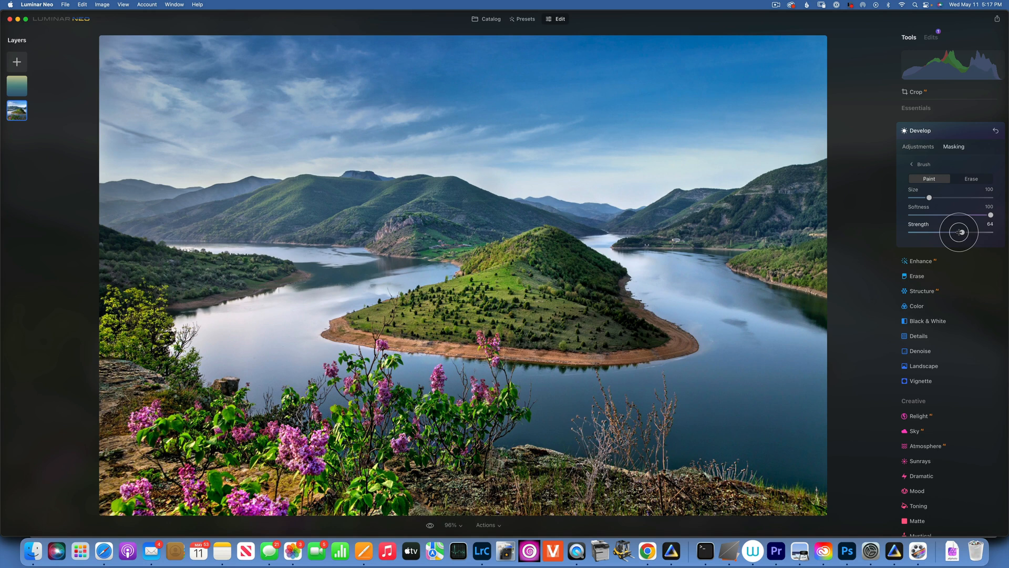
pyautogui.moveTo(327, 300); pyautogui.dragTo(405, 277)
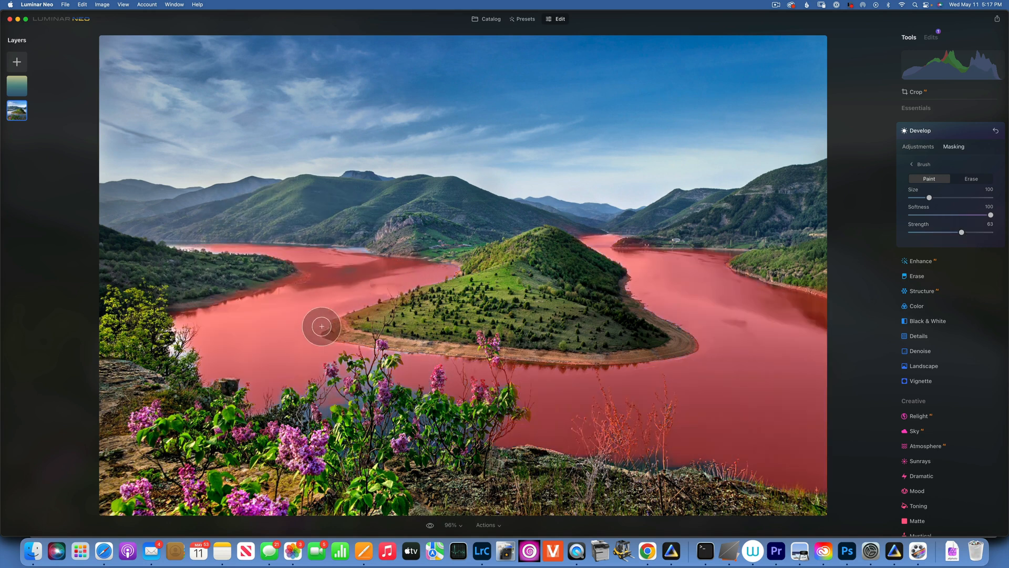
pyautogui.moveTo(360, 369)
pyautogui.mouseDown()
pyautogui.moveTo(402, 372)
pyautogui.moveTo(399, 360)
pyautogui.moveTo(373, 391)
pyautogui.moveTo(384, 404)
pyautogui.moveTo(271, 395)
pyautogui.moveTo(358, 433)
pyautogui.moveTo(441, 439)
pyautogui.mouseUp()
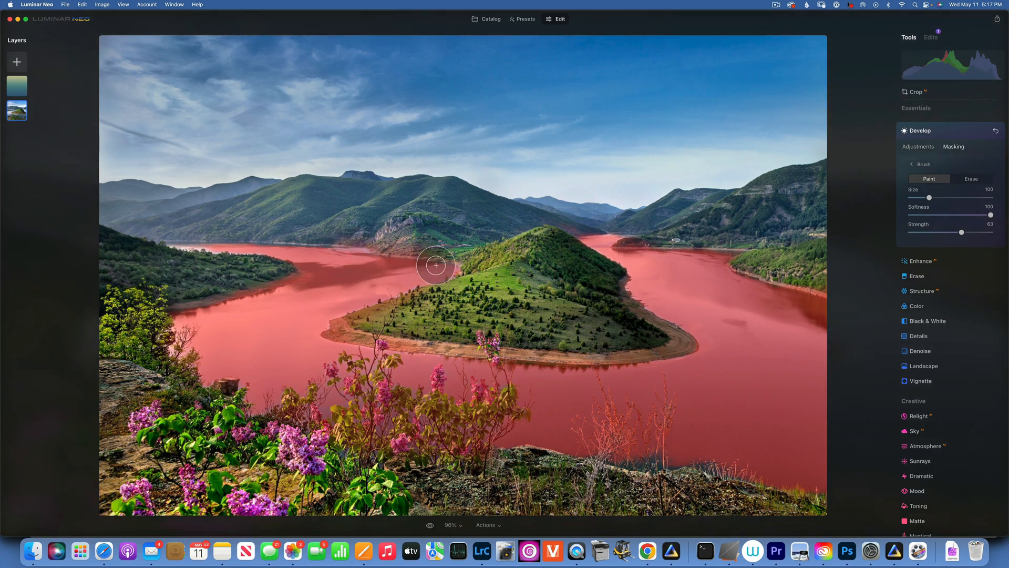
pyautogui.press('/')
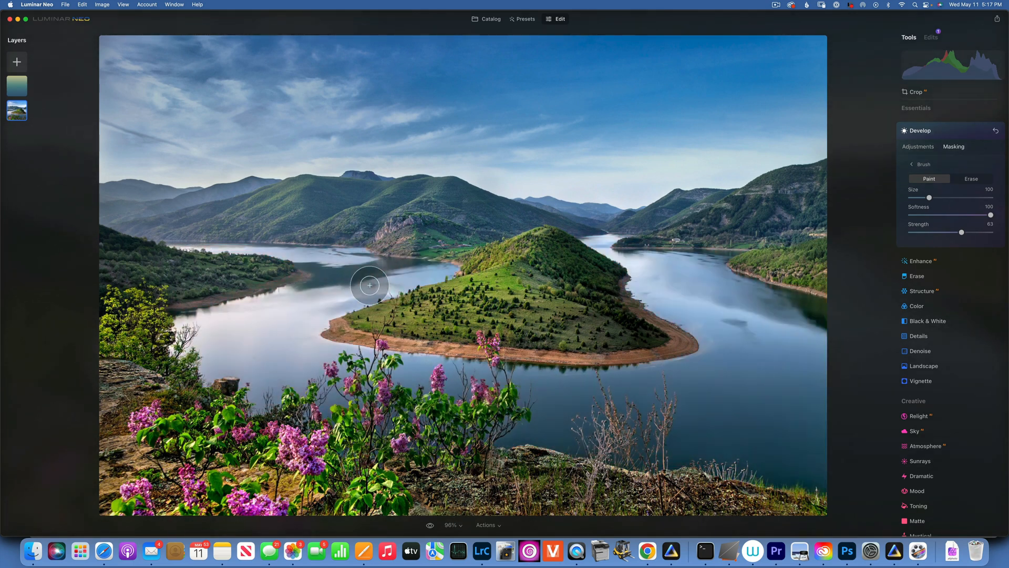
# Step: Reduce the mask brush size to 28, touch up the water mask along the far shoreline, and hide the mask overlay
pyautogui.press('[')
pyautogui.press('[')
pyautogui.press('[')
pyautogui.press('[')
pyautogui.press('[')
pyautogui.press('[')
pyautogui.press('[')
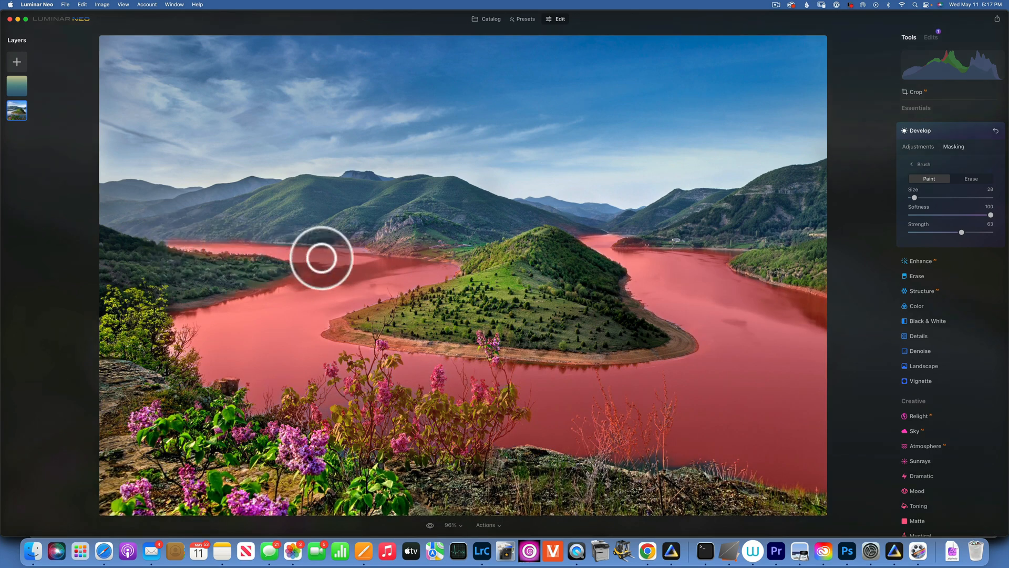
pyautogui.press('/')
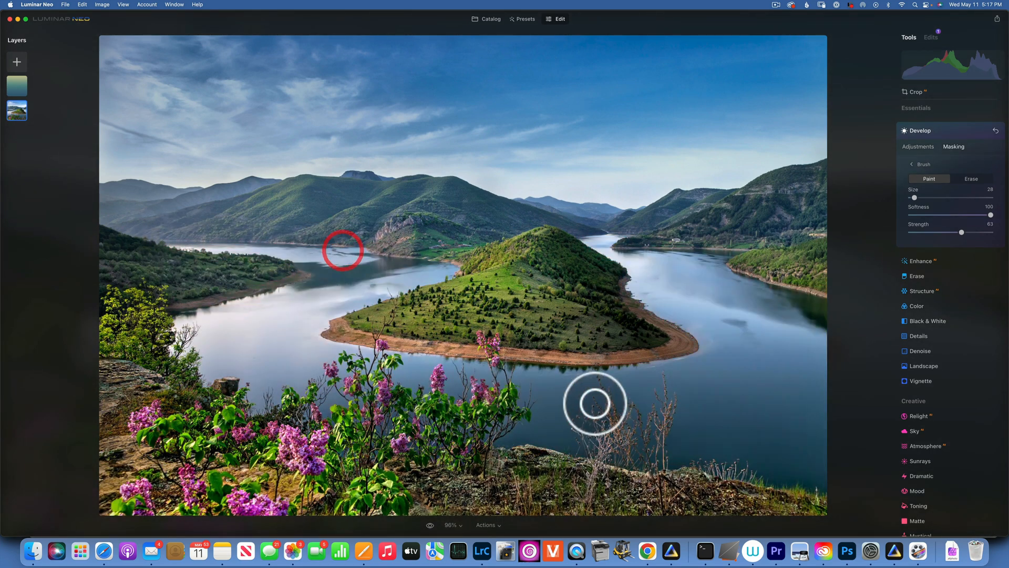
# Step: Set Highlights to -100 for the masked water and compare the image before and after
pyautogui.click(913, 147)
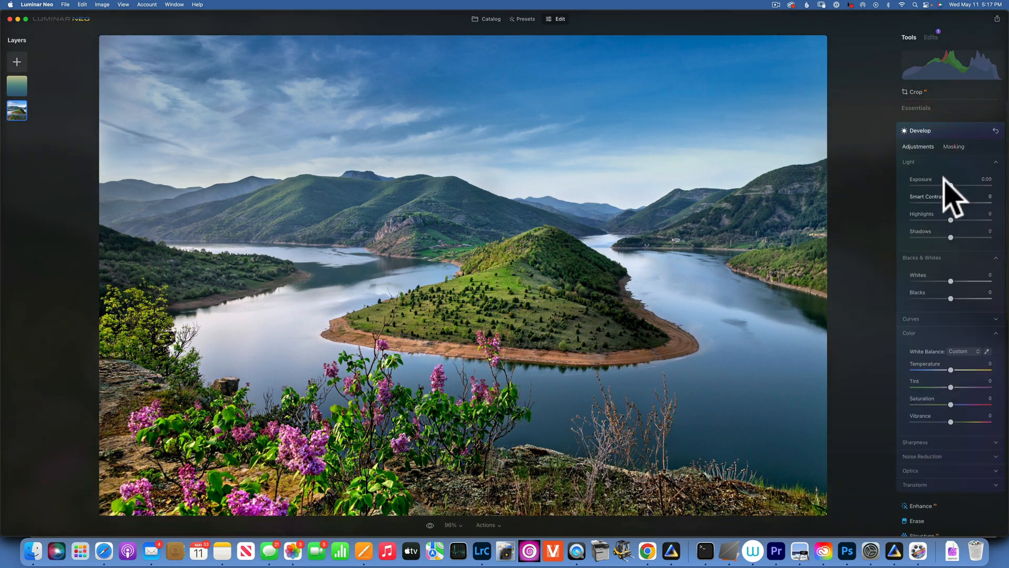
pyautogui.moveTo(949, 217); pyautogui.dragTo(902, 214)
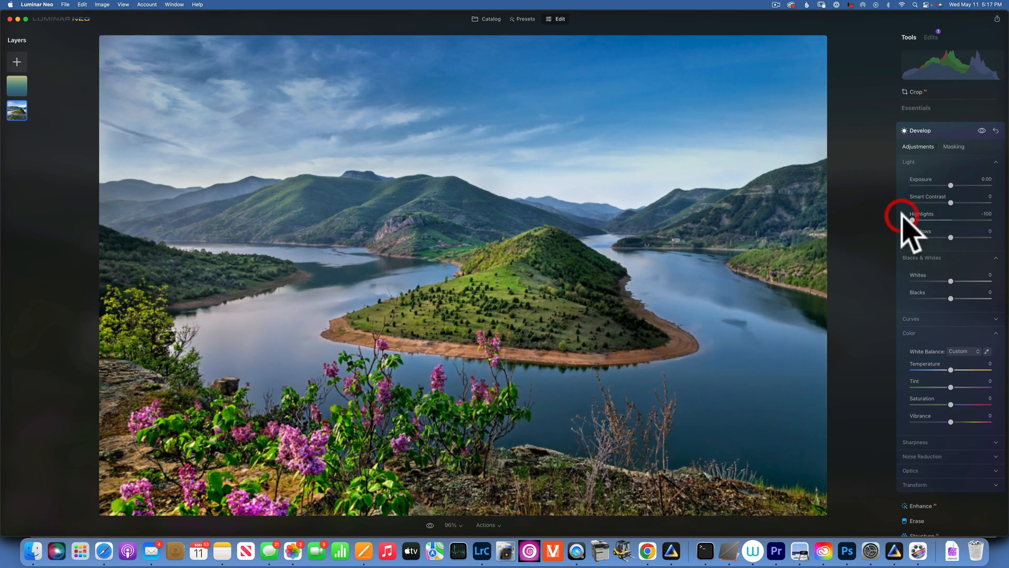
pyautogui.click(430, 524)
pyautogui.click(430, 524)
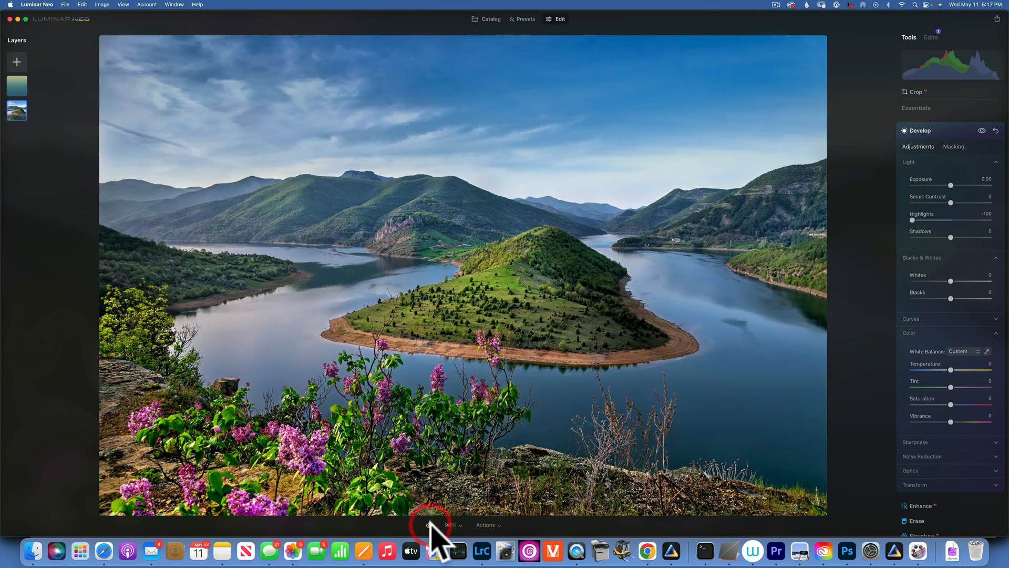
pyautogui.click(430, 524)
pyautogui.click(429, 524)
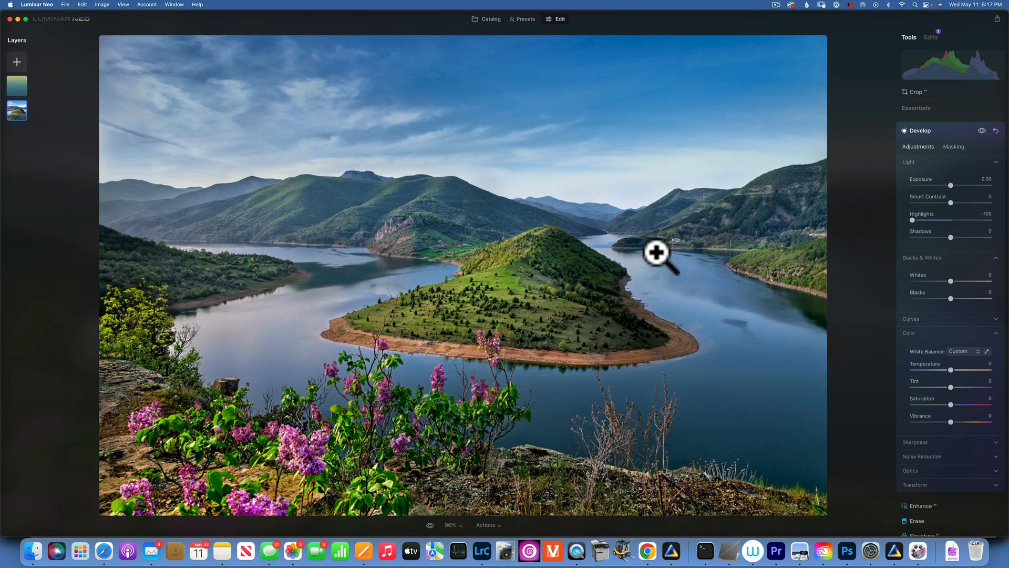
# Step: Close the Develop edit and set Golden Hour to 33 in the Landscape tool
pyautogui.click(923, 129)
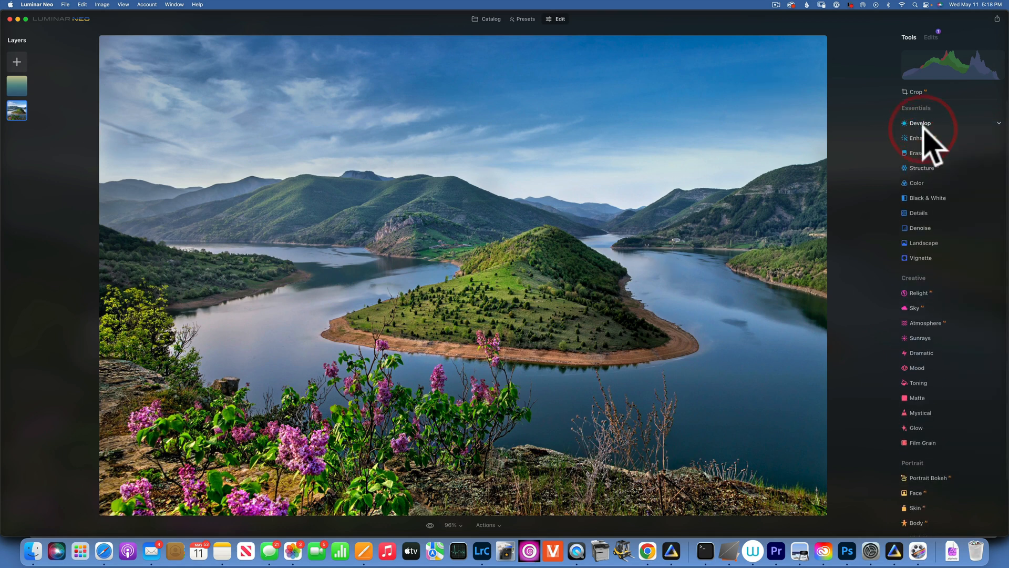
pyautogui.click(924, 243)
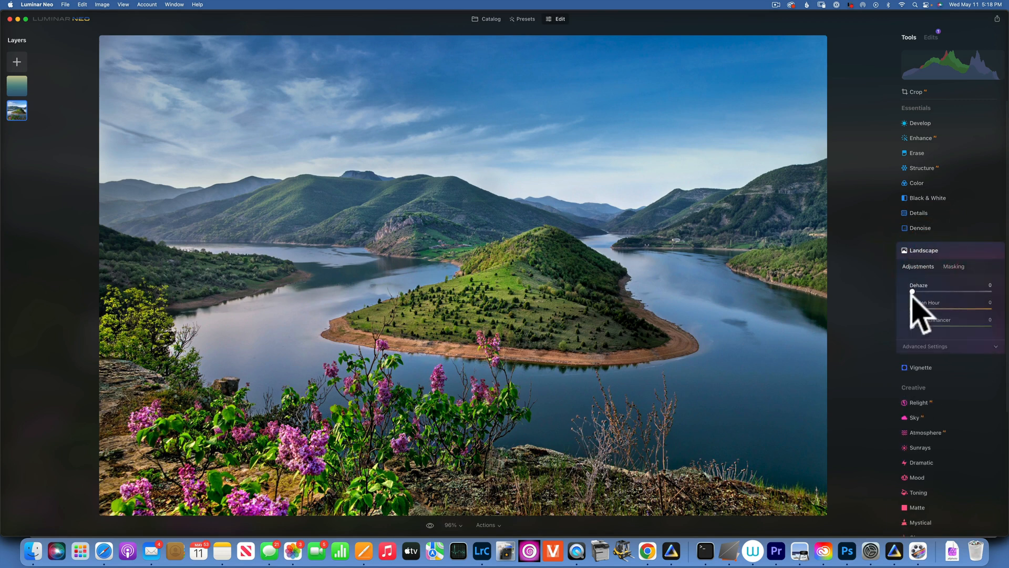
pyautogui.moveTo(912, 308); pyautogui.dragTo(956, 308)
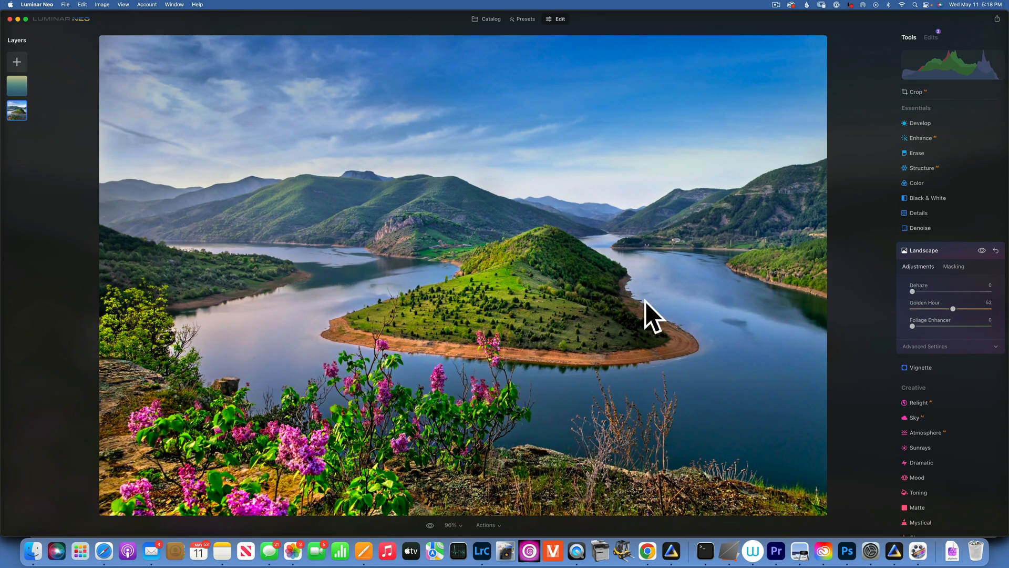
pyautogui.moveTo(953, 309); pyautogui.dragTo(937, 308)
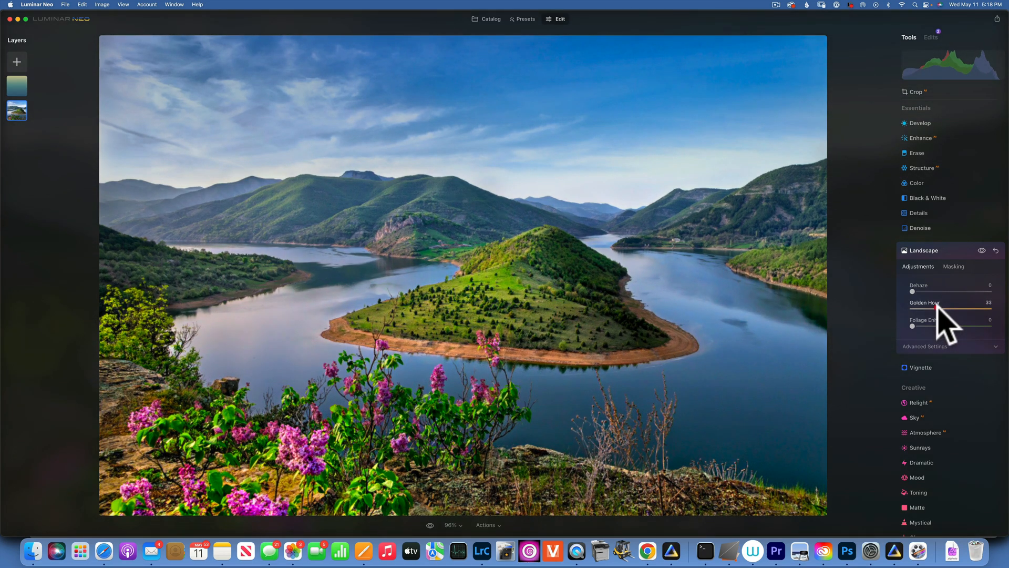
# Step: Brush a mask over the central hill to limit the Golden Hour effect, and close the Landscape tool
pyautogui.click(954, 266)
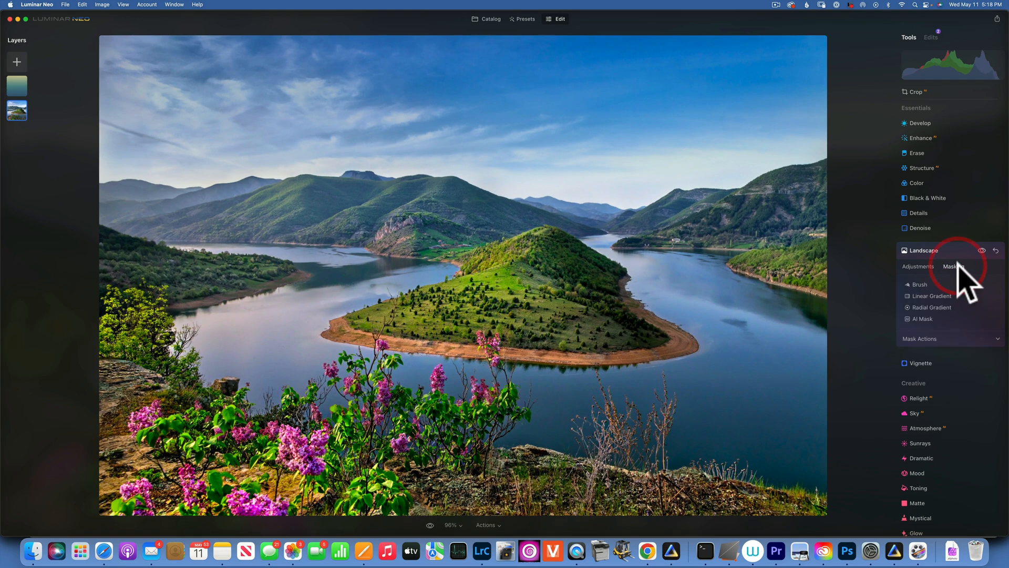
pyautogui.click(920, 284)
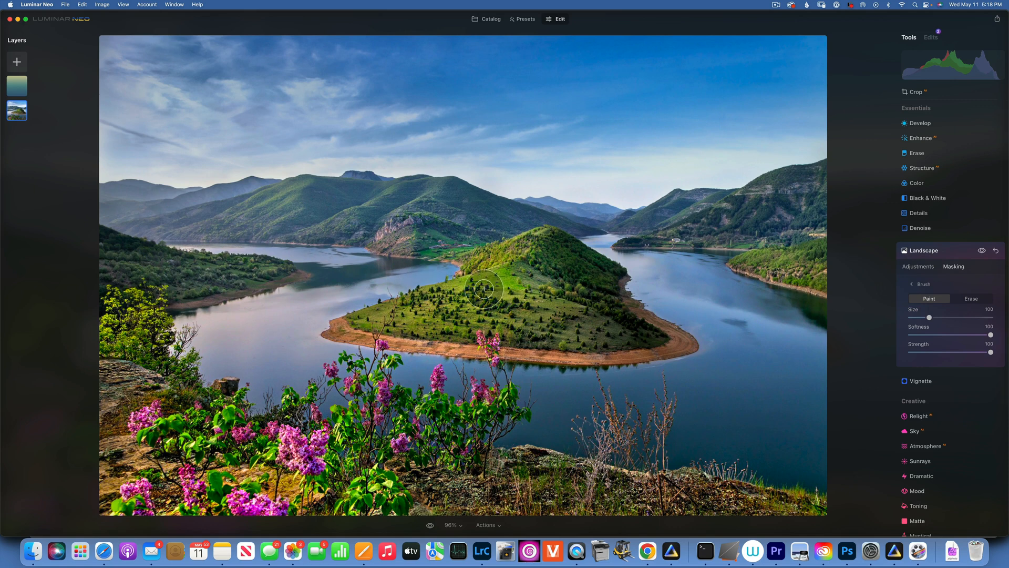
pyautogui.moveTo(484, 288)
pyautogui.mouseDown()
pyautogui.moveTo(375, 321)
pyautogui.moveTo(594, 331)
pyautogui.moveTo(520, 276)
pyautogui.moveTo(477, 286)
pyautogui.moveTo(508, 278)
pyautogui.moveTo(507, 252)
pyautogui.mouseUp()
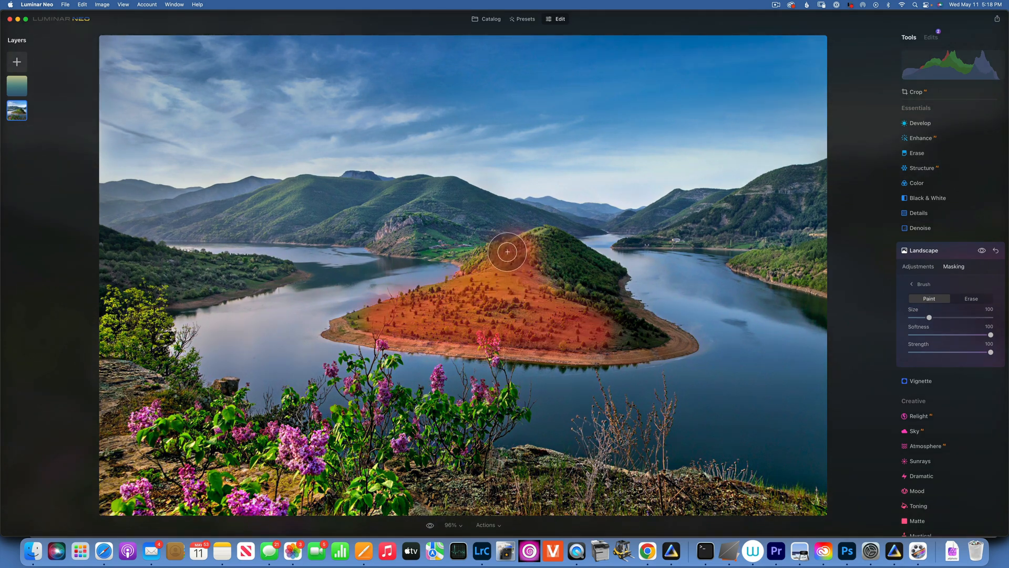
pyautogui.click(278, 205)
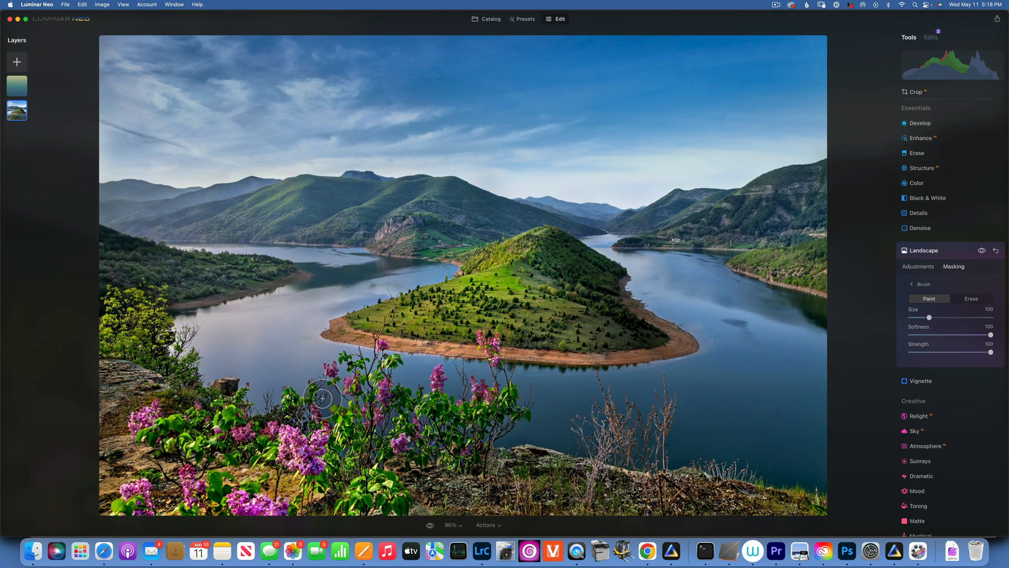
pyautogui.click(924, 247)
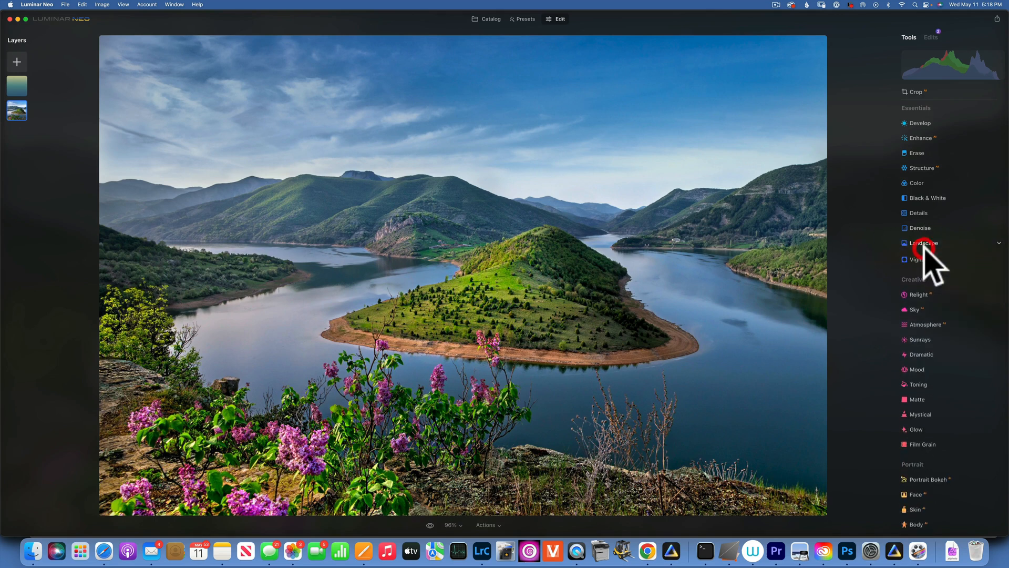
# Step: Add a Develop edit with Exposure at -0.86 and limit it to the flowery foreground with an angled linear gradient mask
pyautogui.click(922, 124)
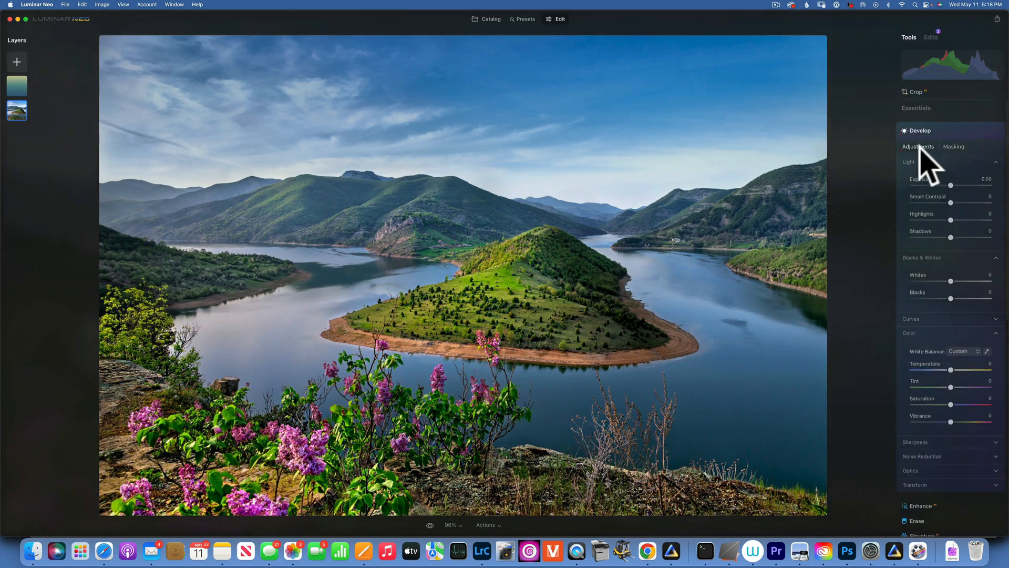
pyautogui.moveTo(949, 184); pyautogui.dragTo(944, 181)
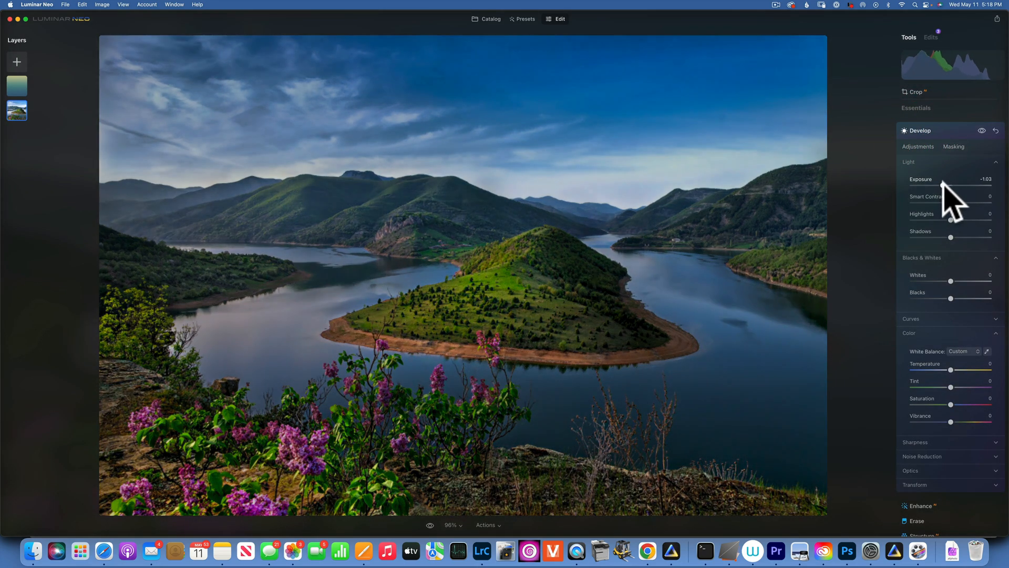
pyautogui.click(954, 146)
pyautogui.click(927, 176)
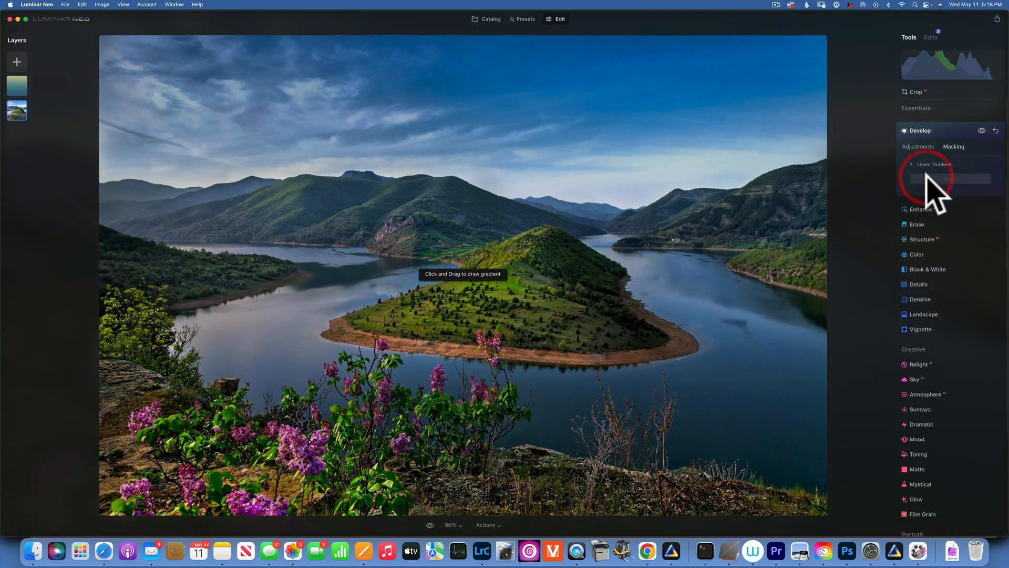
pyautogui.moveTo(175, 512); pyautogui.dragTo(253, 289)
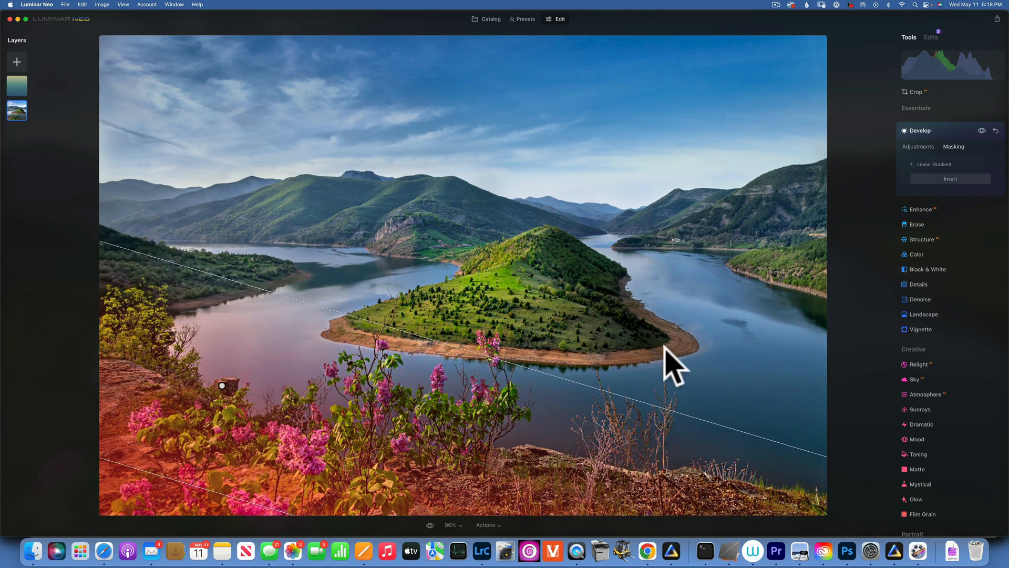
# Step: Compare the image with and without the masked Develop adjustment
pyautogui.click(925, 147)
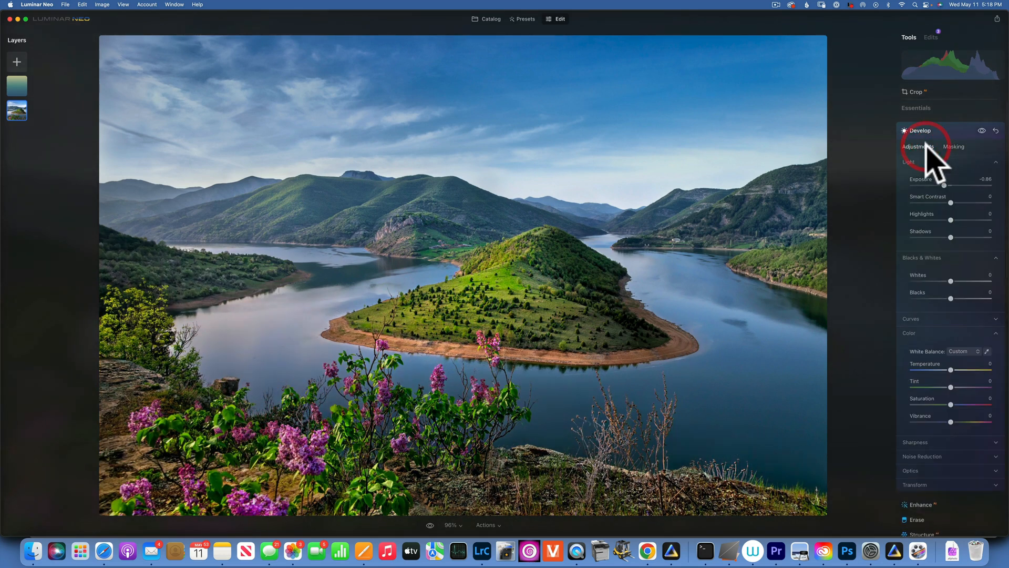
pyautogui.click(981, 130)
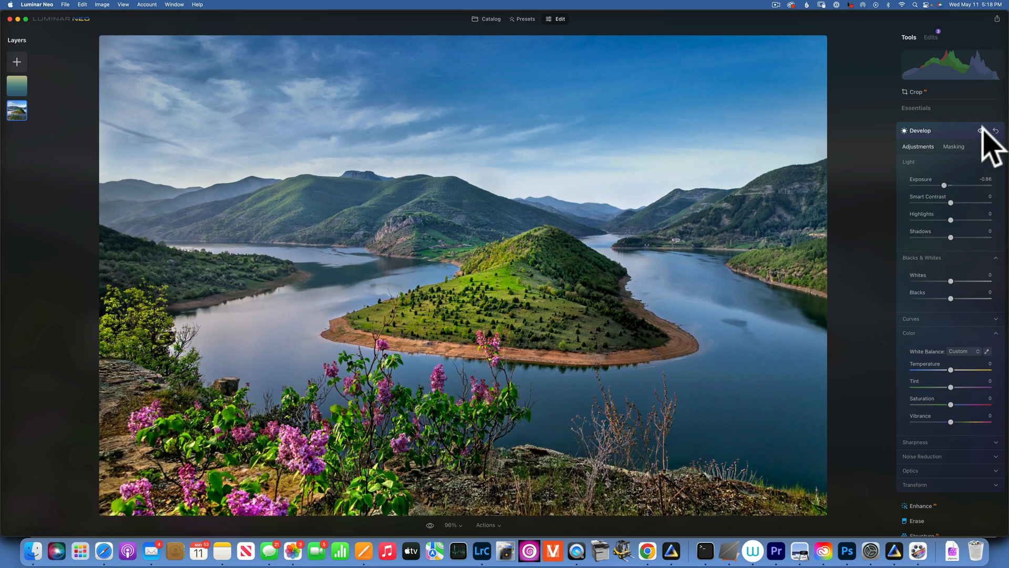
pyautogui.click(981, 130)
pyautogui.click(981, 130)
pyautogui.click(981, 130)
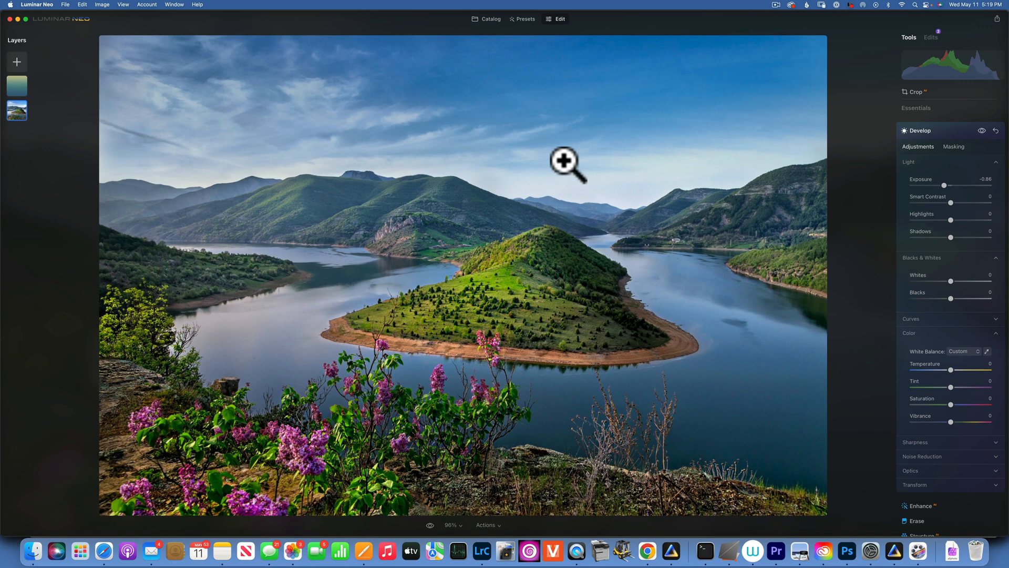
# Step: Add the teal-to-yellow gradient image as a new layer at 100 opacity and flip it vertically
pyautogui.click(13, 85)
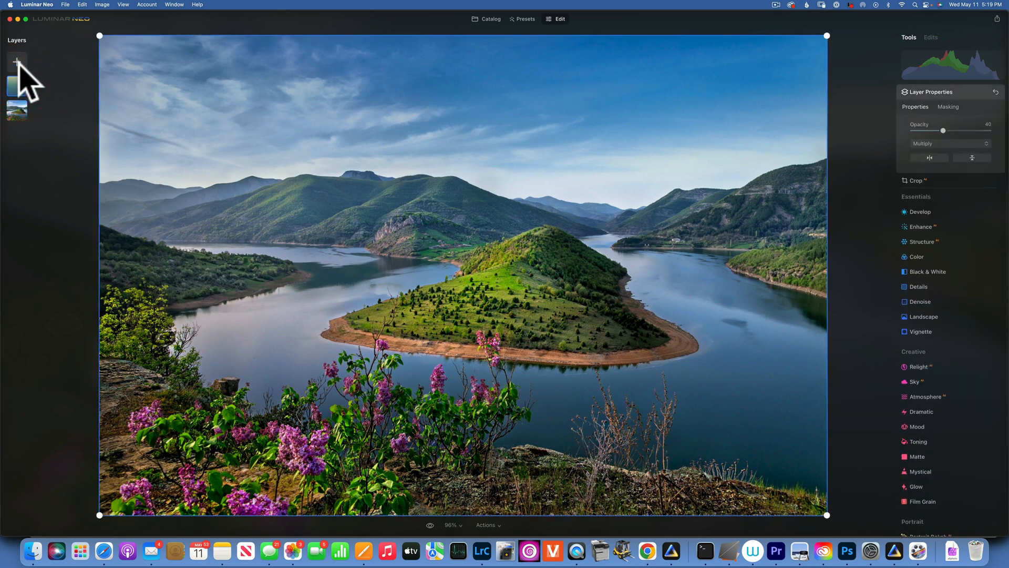
pyautogui.click(17, 62)
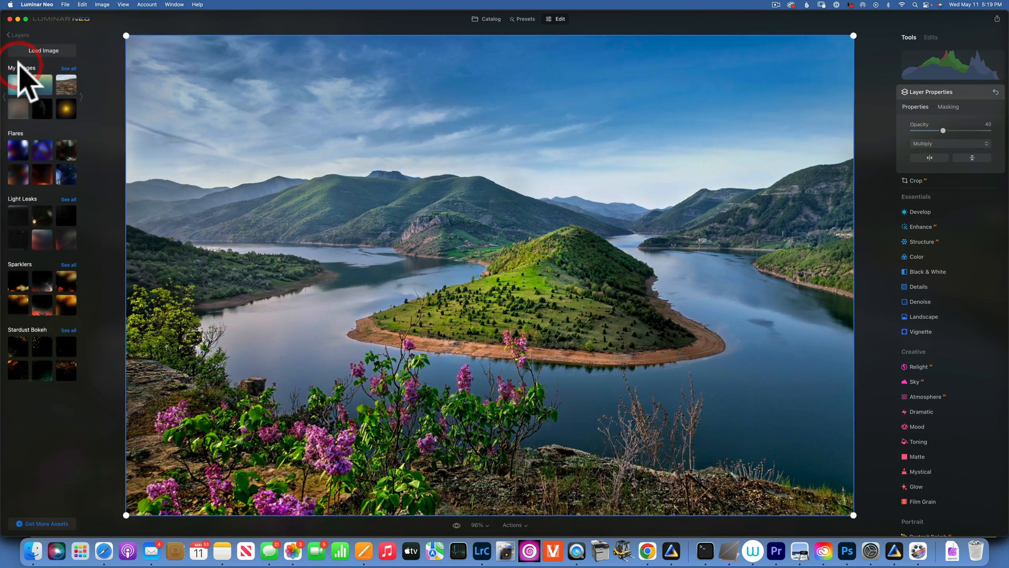
pyautogui.click(42, 85)
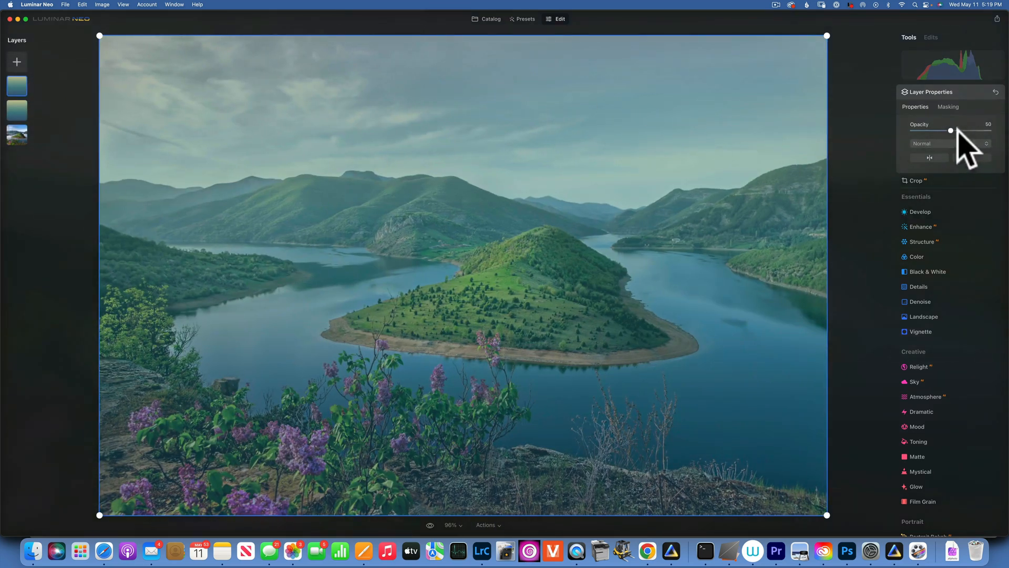
pyautogui.moveTo(951, 131); pyautogui.dragTo(1008, 127)
pyautogui.click(976, 158)
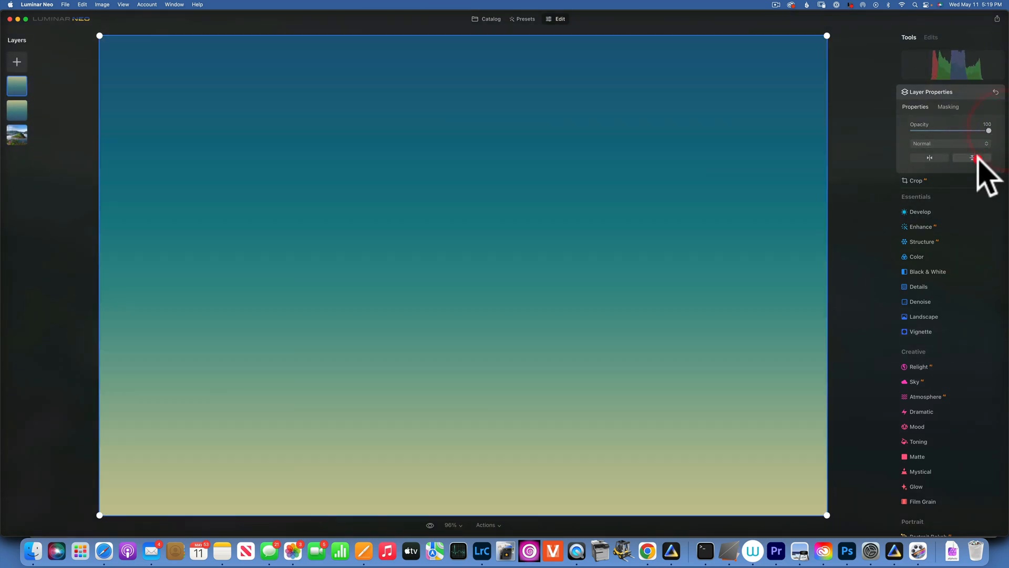
# Step: Blend the new gradient layer with Multiply and set its opacity to 44
pyautogui.click(941, 143)
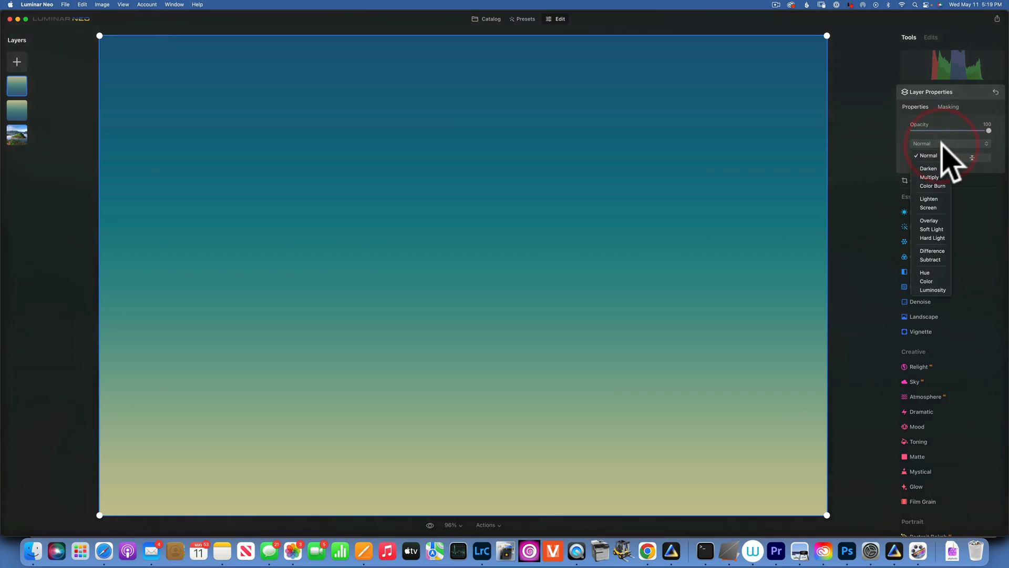
pyautogui.click(934, 177)
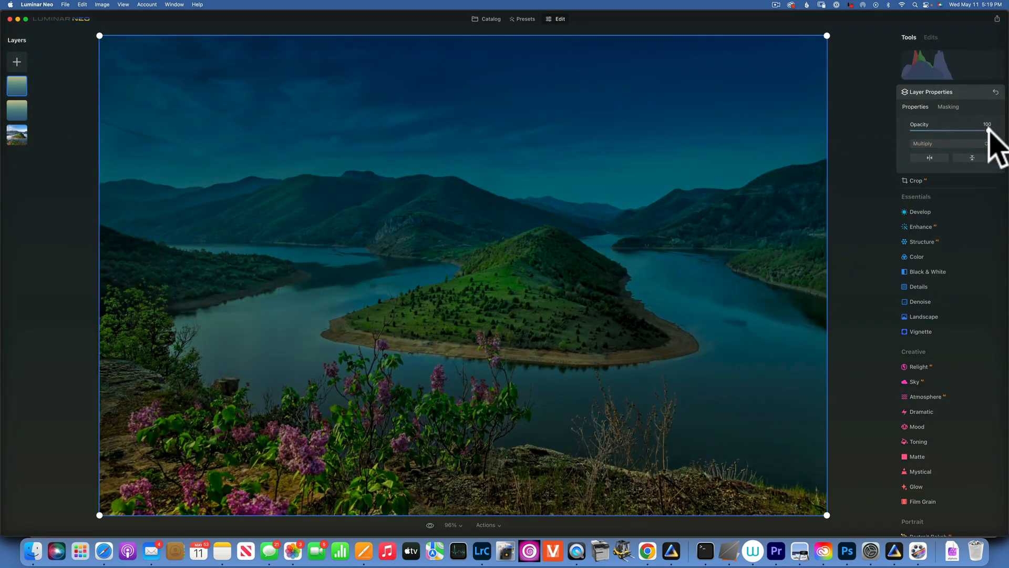
pyautogui.moveTo(988, 129); pyautogui.dragTo(942, 130)
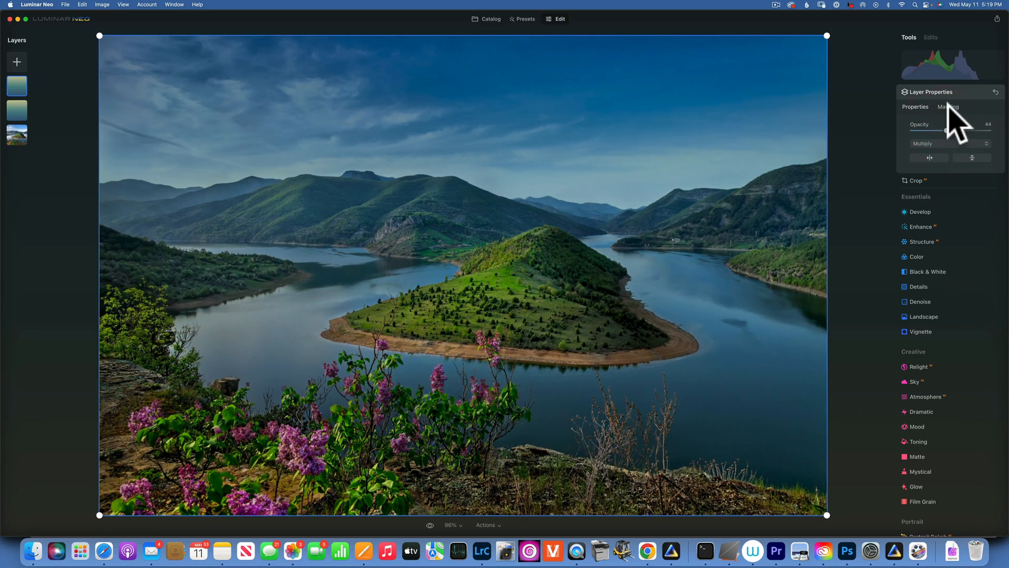
# Step: Mask the gradient layer with a large radial gradient centred on the hill, so the layer affects only the surroundings
pyautogui.click(949, 107)
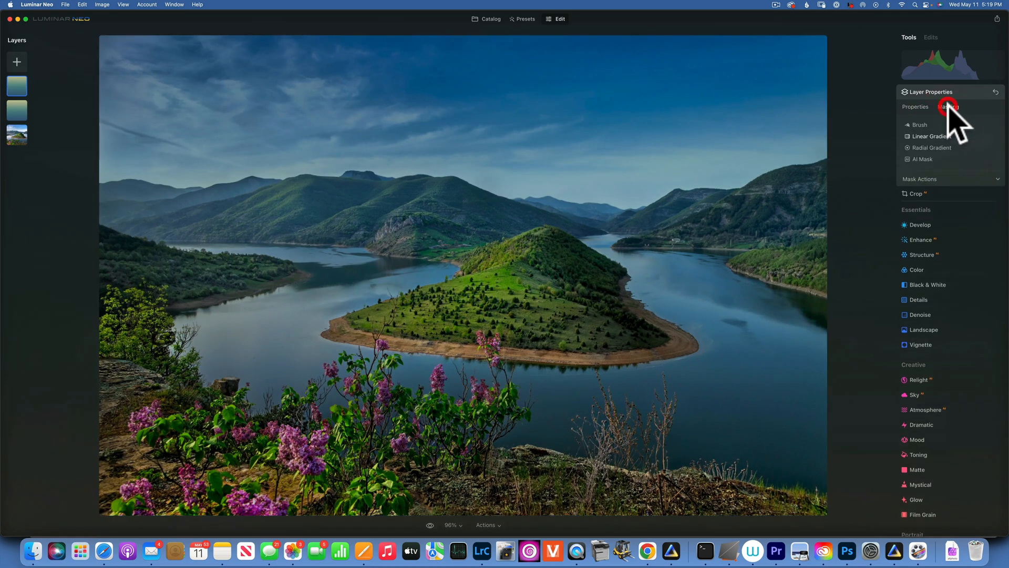
pyautogui.click(940, 147)
pyautogui.moveTo(479, 287); pyautogui.dragTo(613, 324)
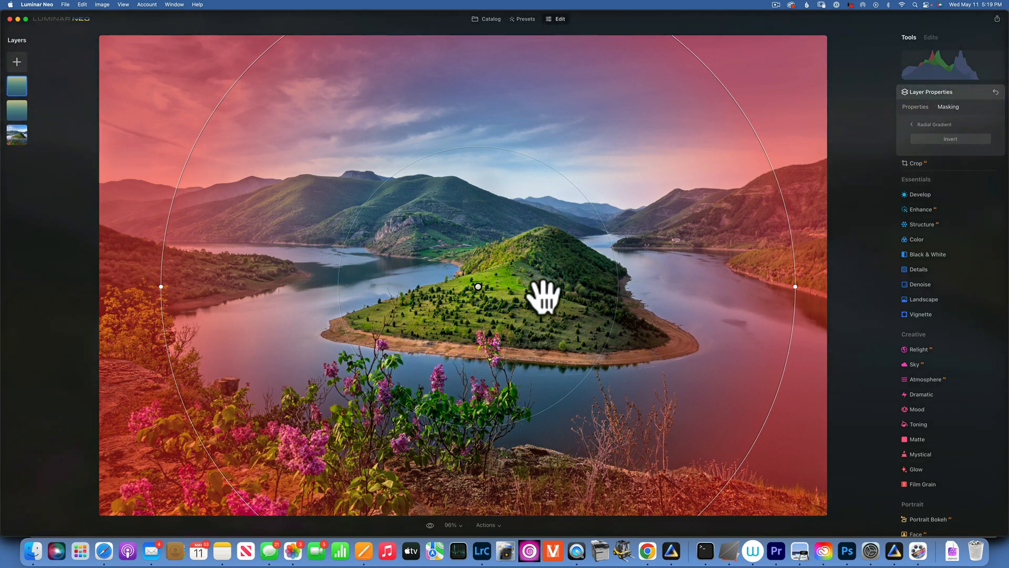
pyautogui.click(914, 107)
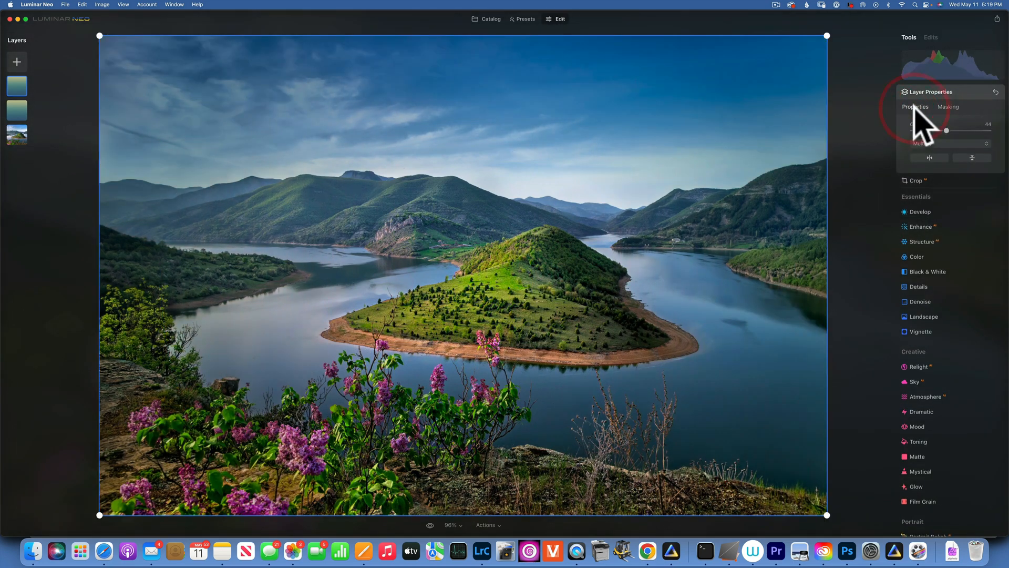
# Step: Compare the fully edited landscape with the original photo
pyautogui.click(430, 524)
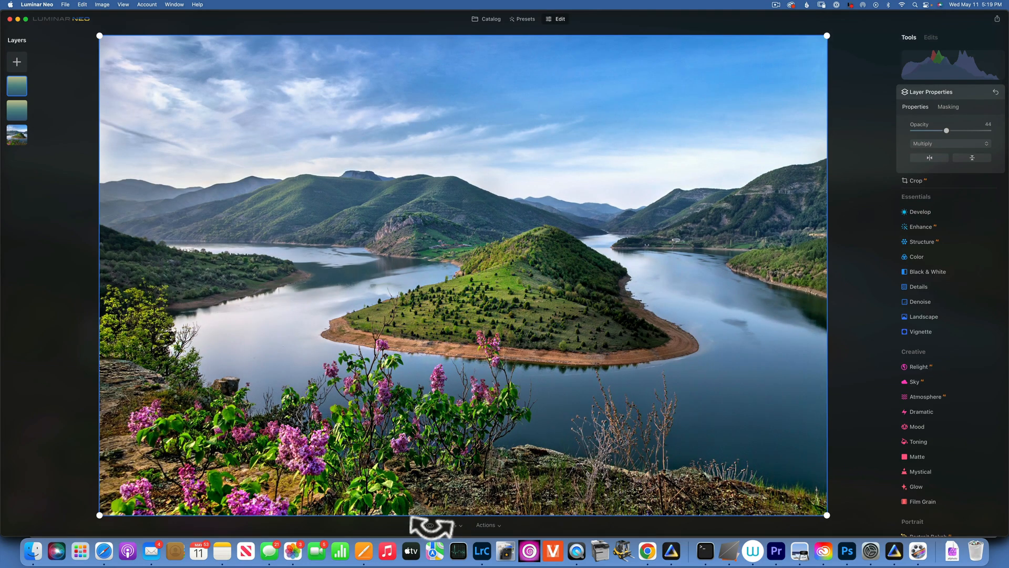
pyautogui.click(430, 524)
pyautogui.click(430, 525)
pyautogui.click(430, 524)
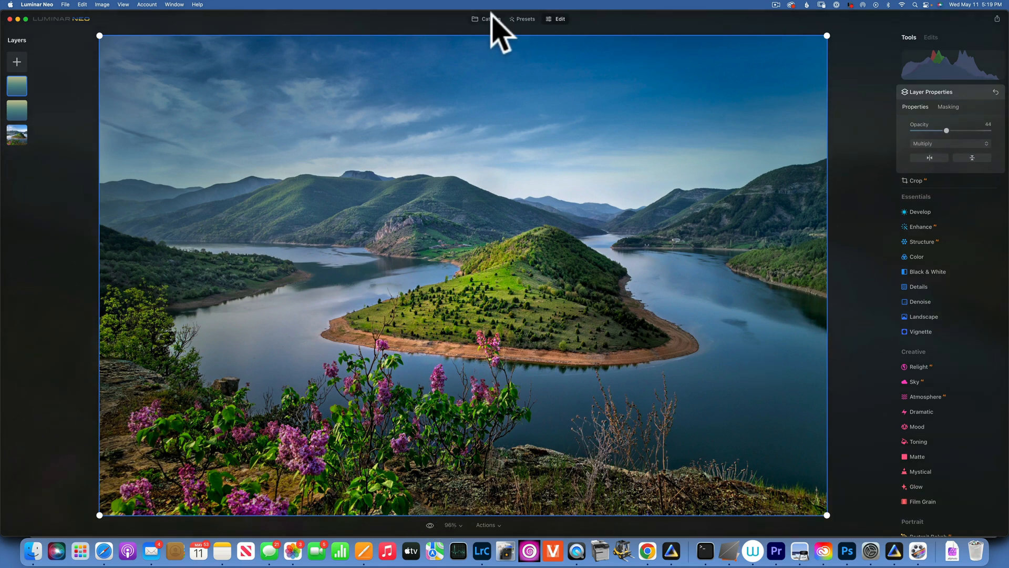
# Step: Browse the catalog for the street photo of the man with glasses and a black scarf, and open it for editing
pyautogui.click(491, 19)
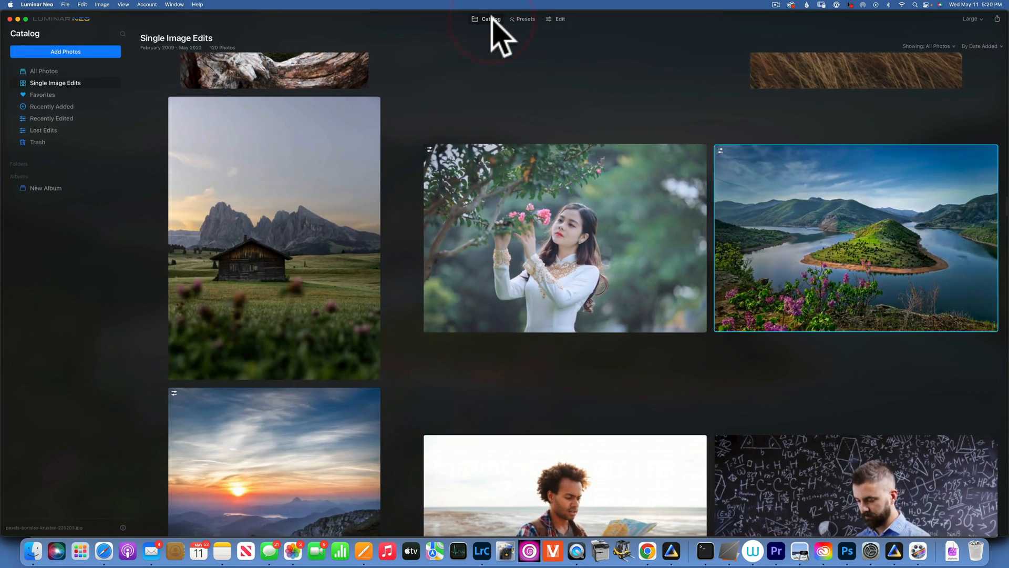
pyautogui.click(558, 19)
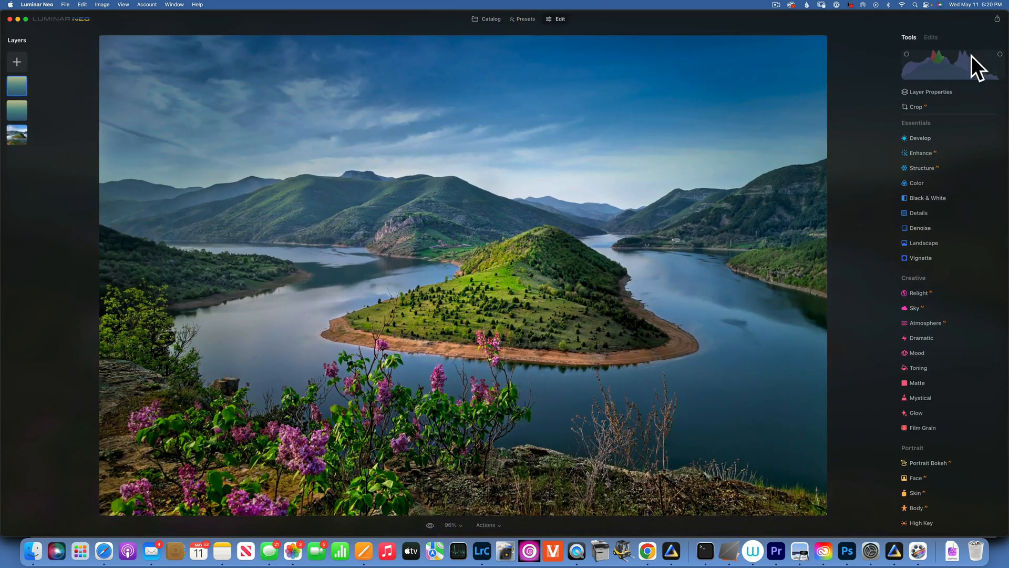
pyautogui.click(490, 19)
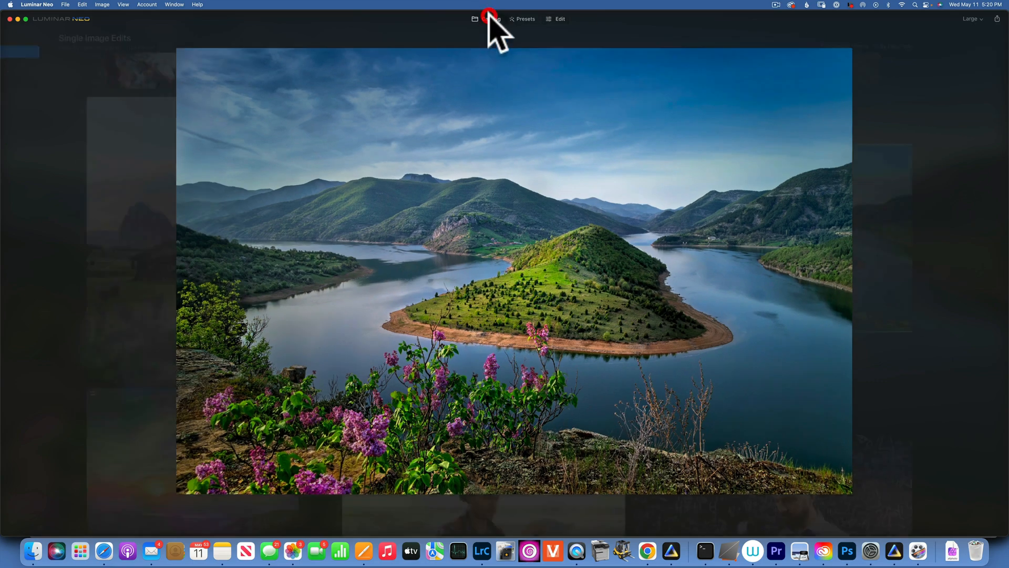
pyautogui.scroll(-15, 580, 191)
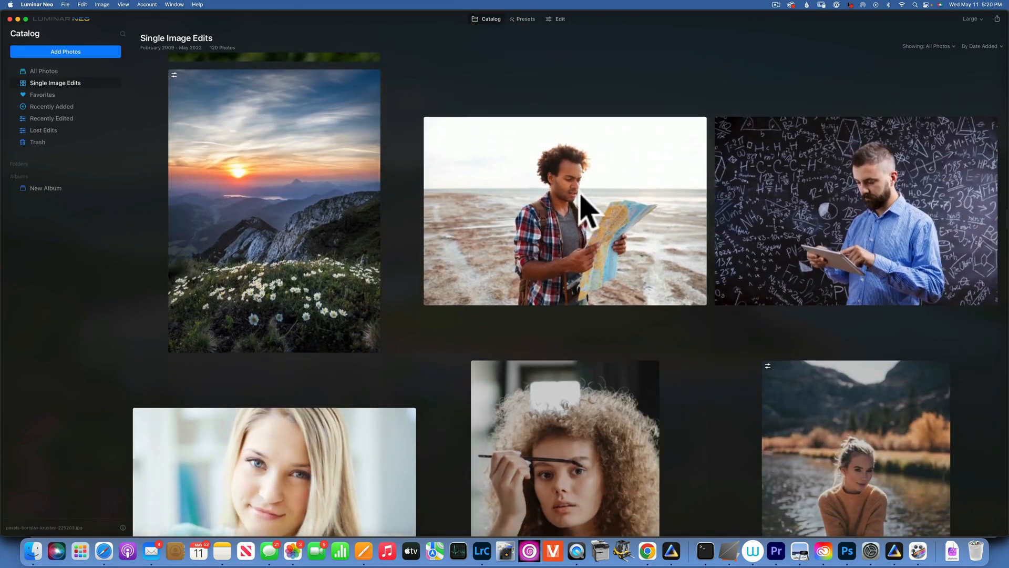
pyautogui.scroll(-1, 579, 190)
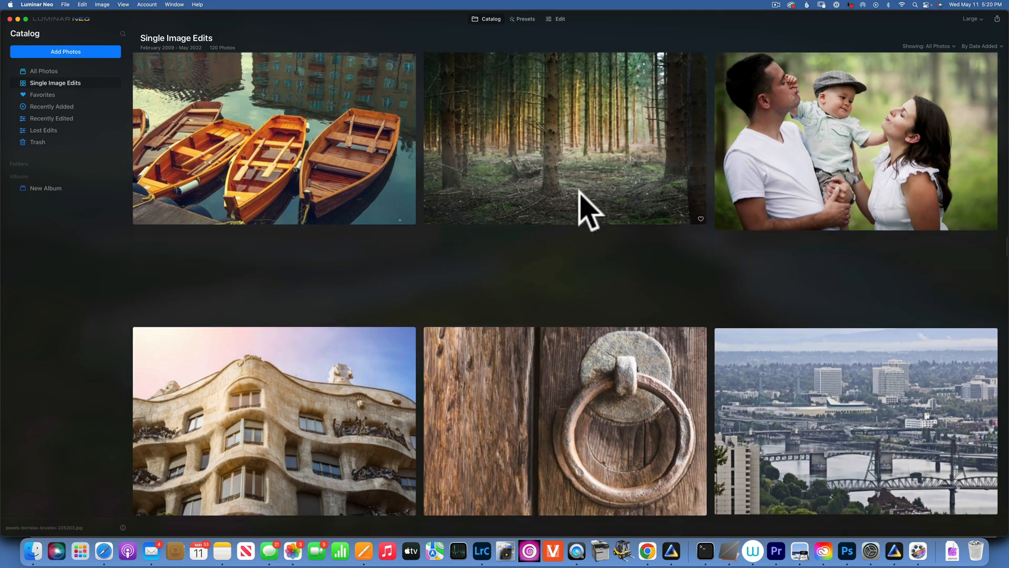
pyautogui.scroll(-15, 580, 192)
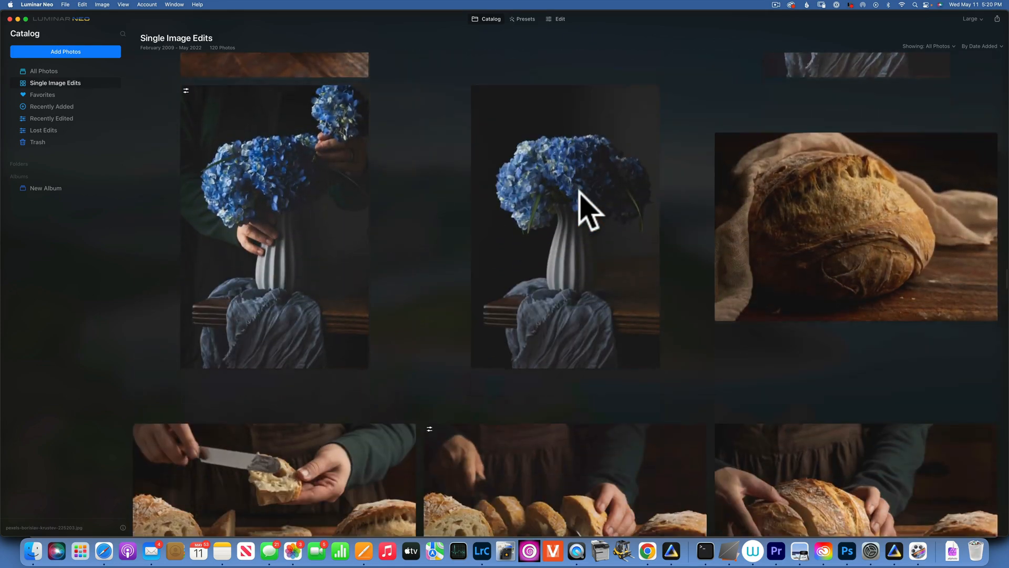
pyautogui.scroll(-15, 588, 209)
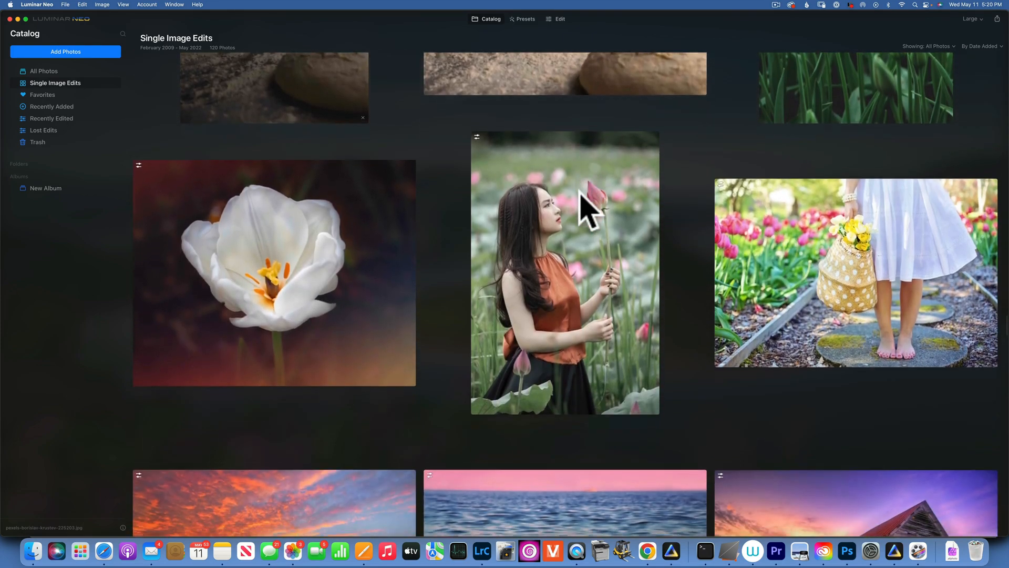
pyautogui.scroll(-15, 587, 209)
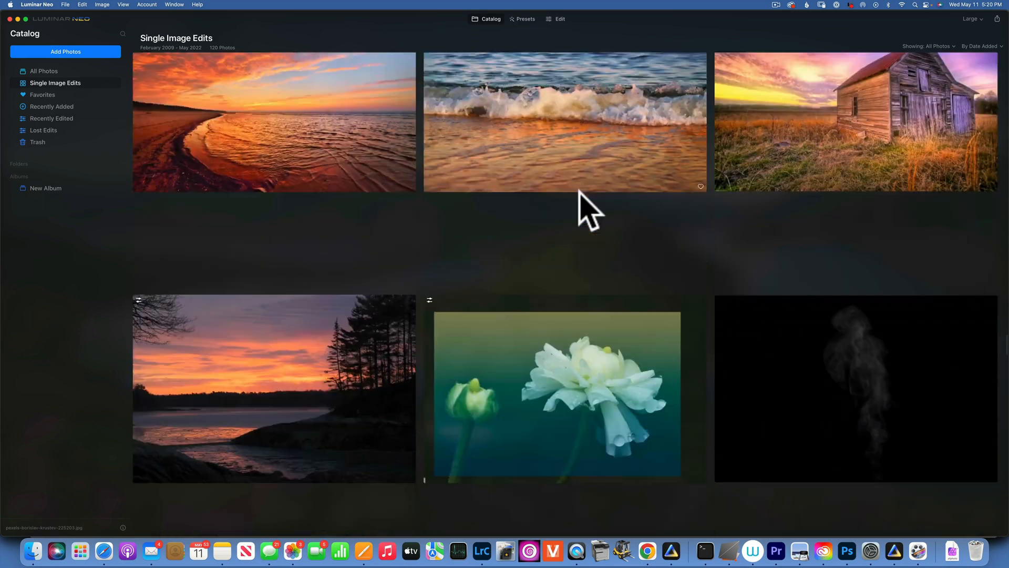
pyautogui.scroll(-15, 587, 209)
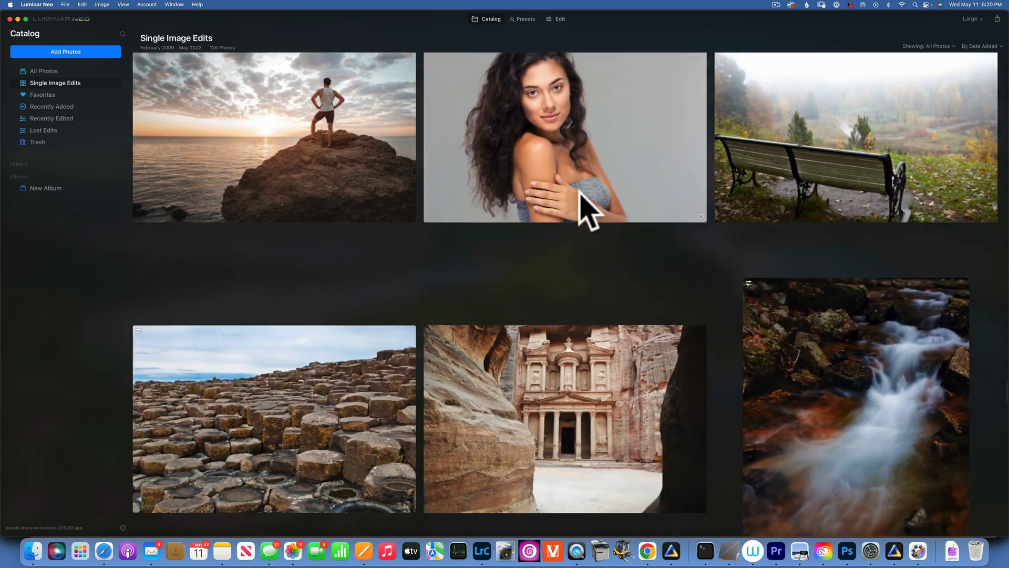
pyautogui.scroll(-5, 587, 209)
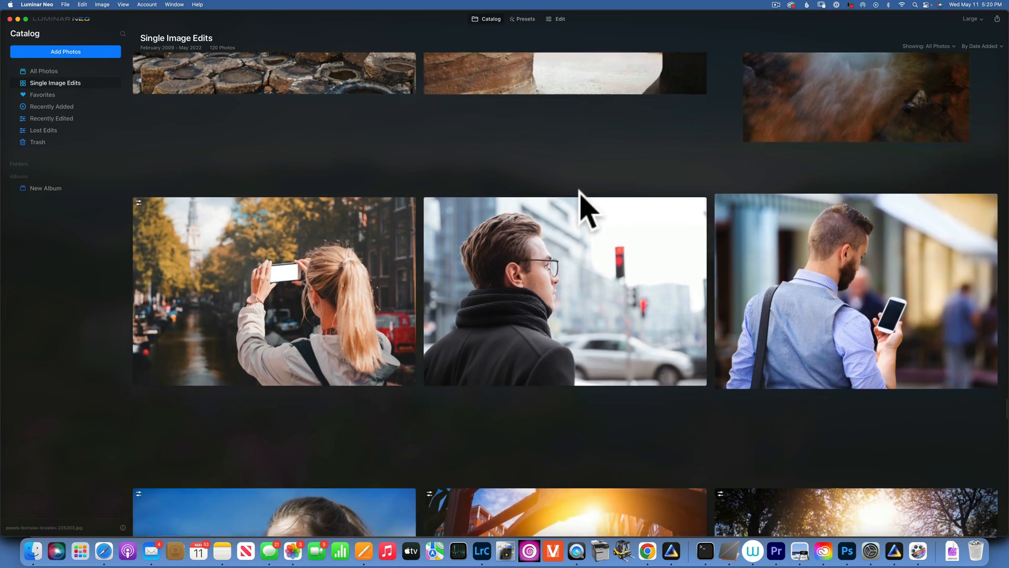
pyautogui.scroll(-3, 580, 190)
pyautogui.doubleClick(541, 263)
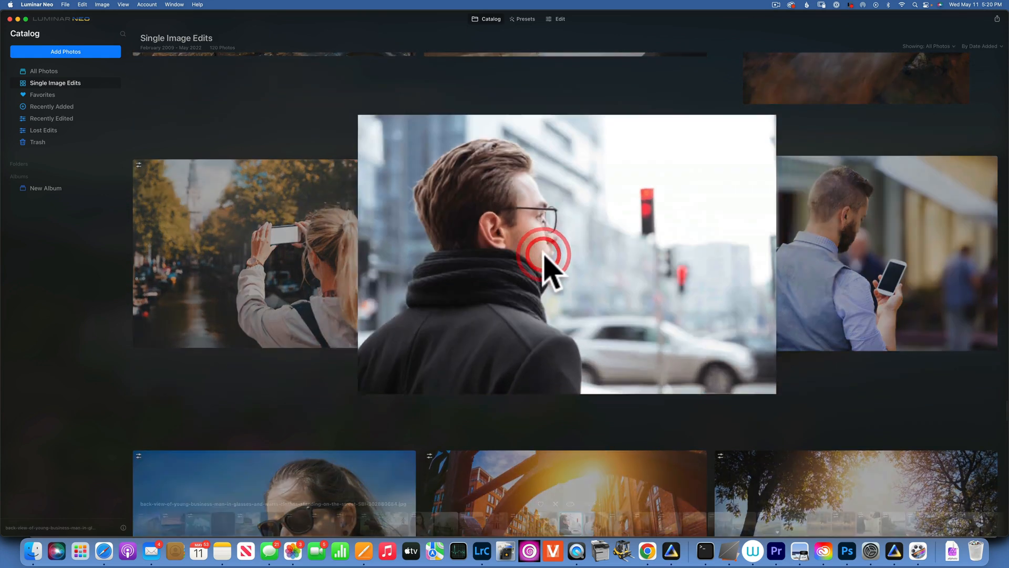
pyautogui.click(560, 20)
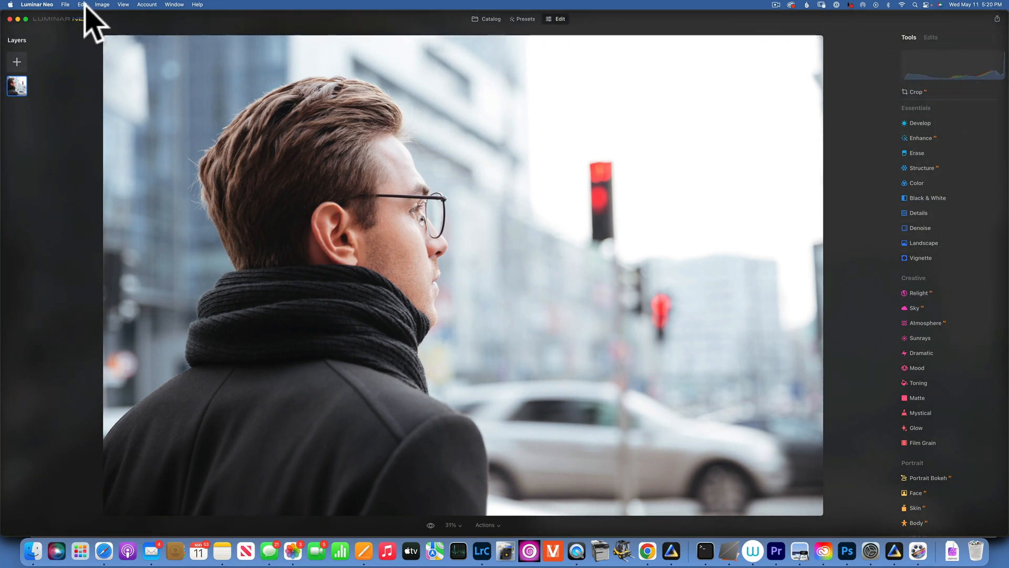
# Step: Check that the Show Histogram option is enabled, and toggle the histogram's highlight clipping overlay on and off
pyautogui.click(124, 5)
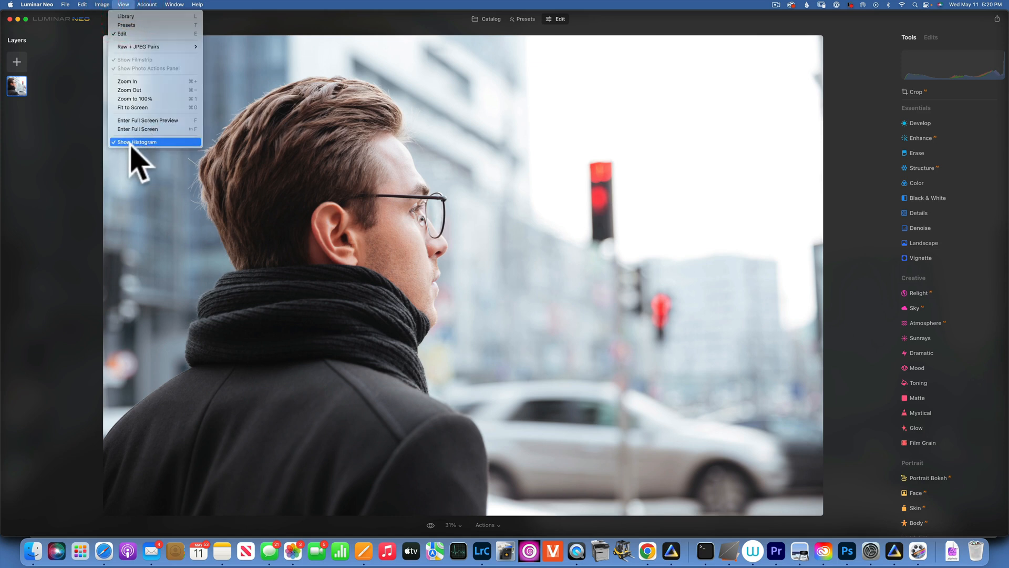
pyautogui.click(855, 79)
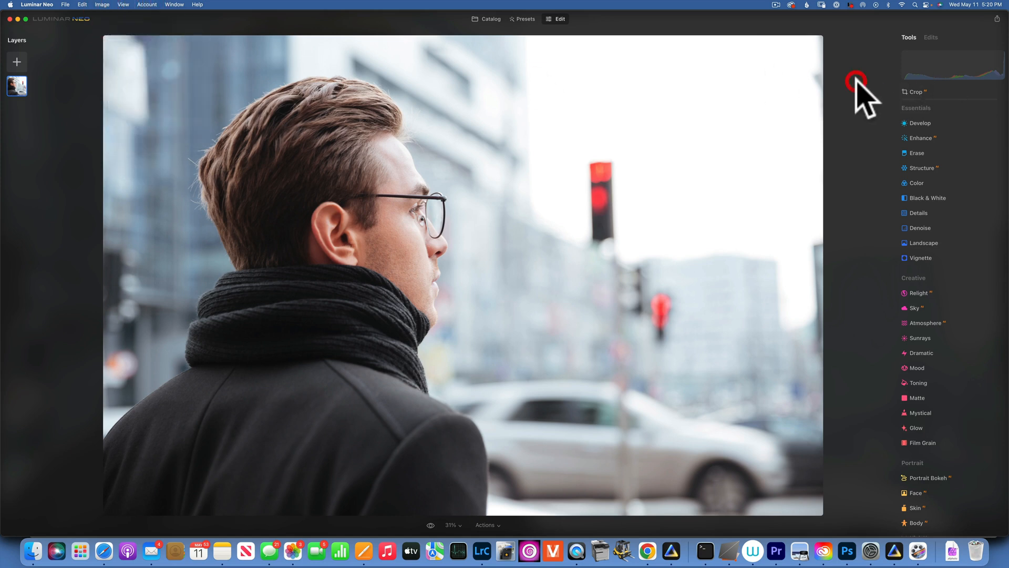
pyautogui.moveTo(961, 73)
pyautogui.click(999, 53)
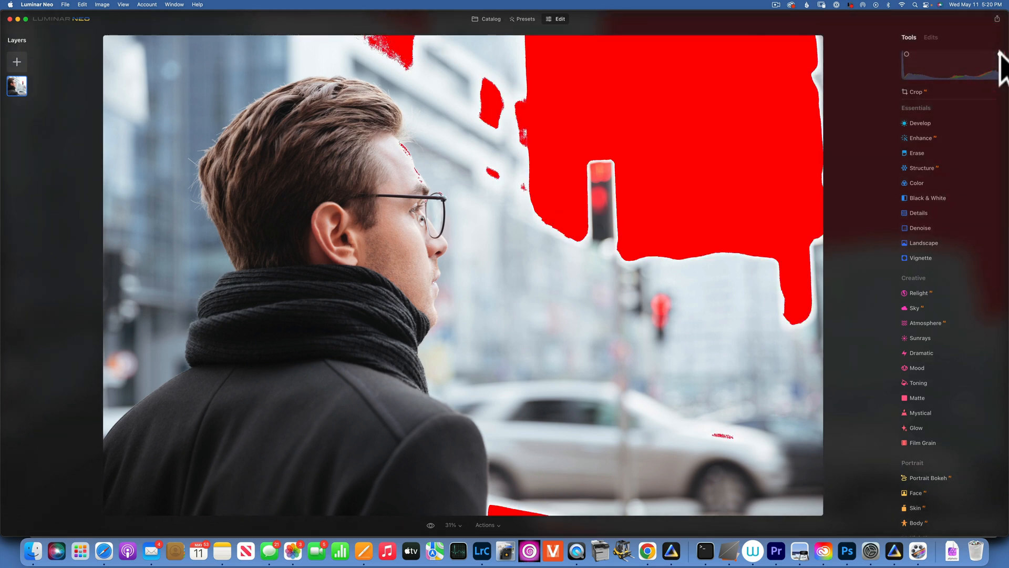
pyautogui.click(999, 53)
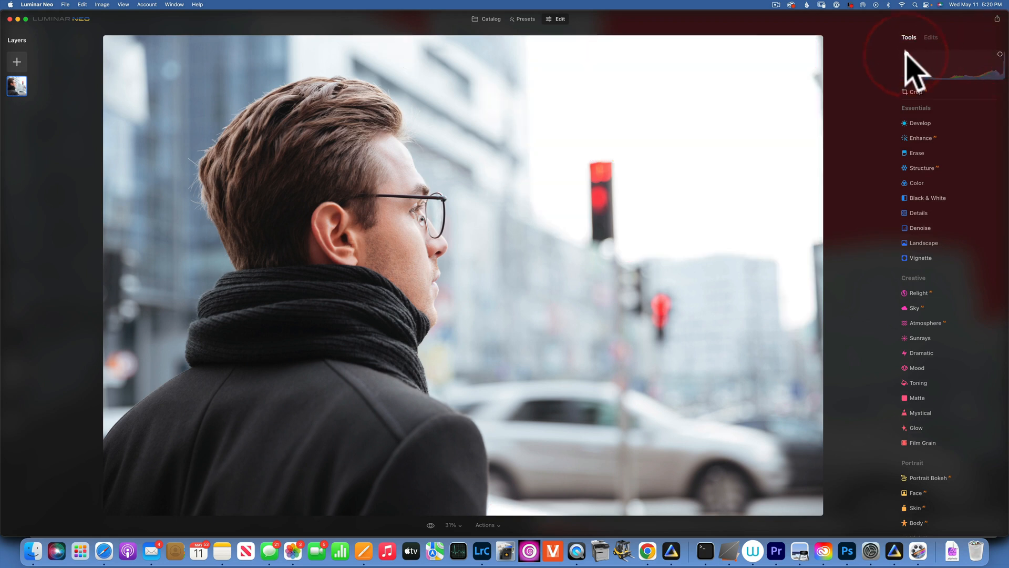
# Step: Using the Develop tool, set Blacks to -69, show the highlight clipping overlay, and set Highlights to -47
pyautogui.click(923, 121)
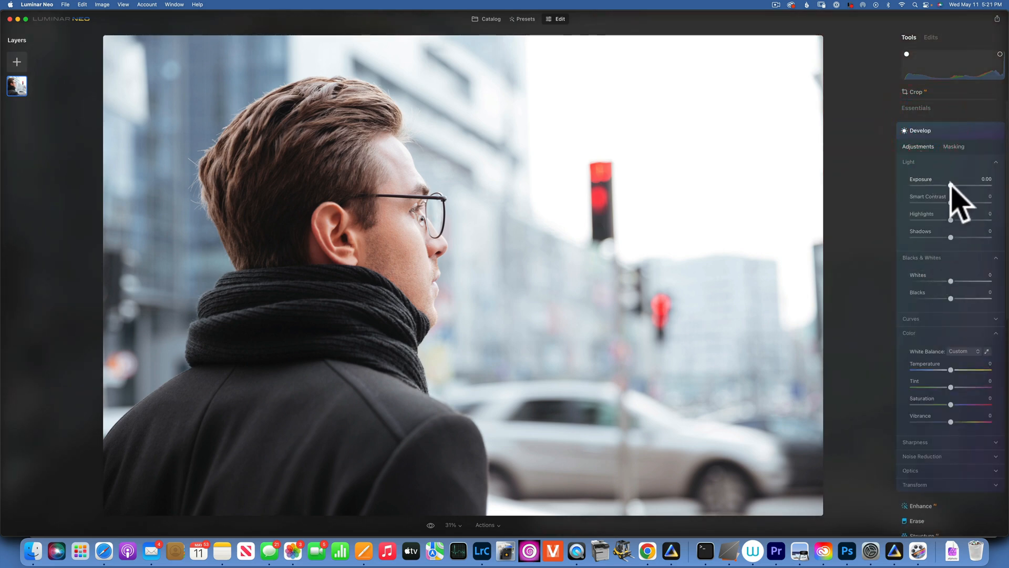
pyautogui.moveTo(951, 297); pyautogui.dragTo(923, 297)
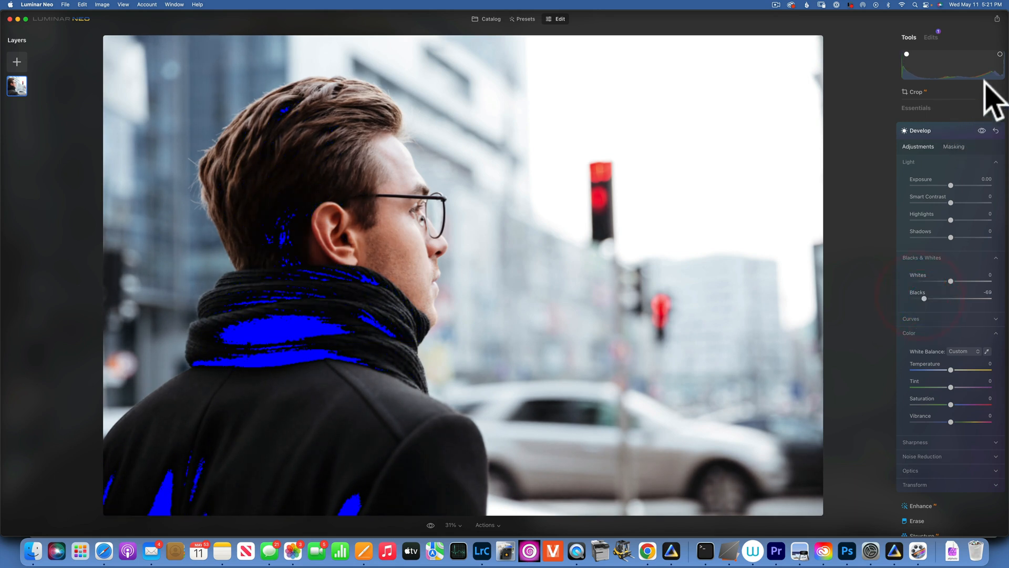
pyautogui.click(1000, 54)
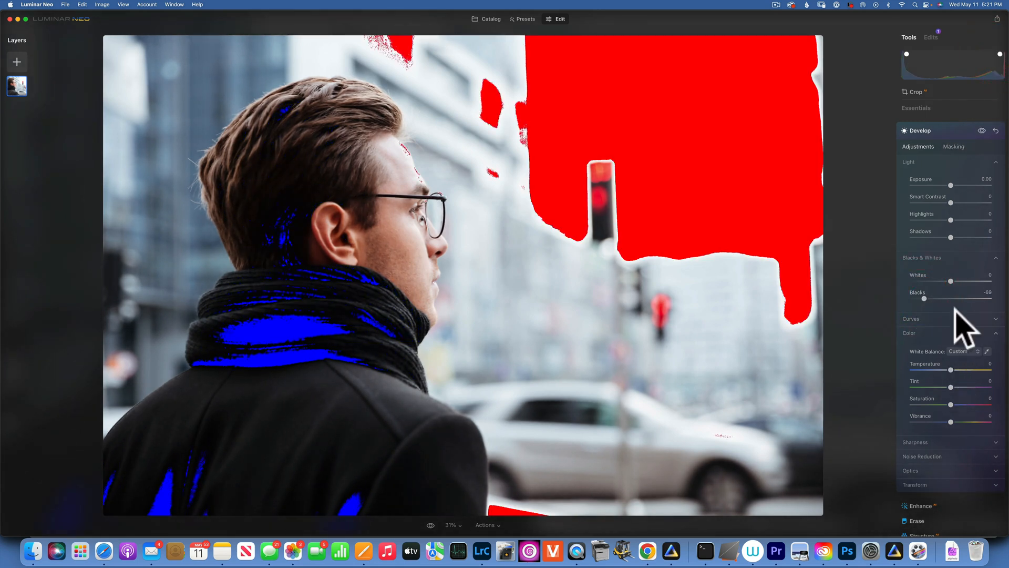
pyautogui.moveTo(950, 219); pyautogui.dragTo(929, 220)
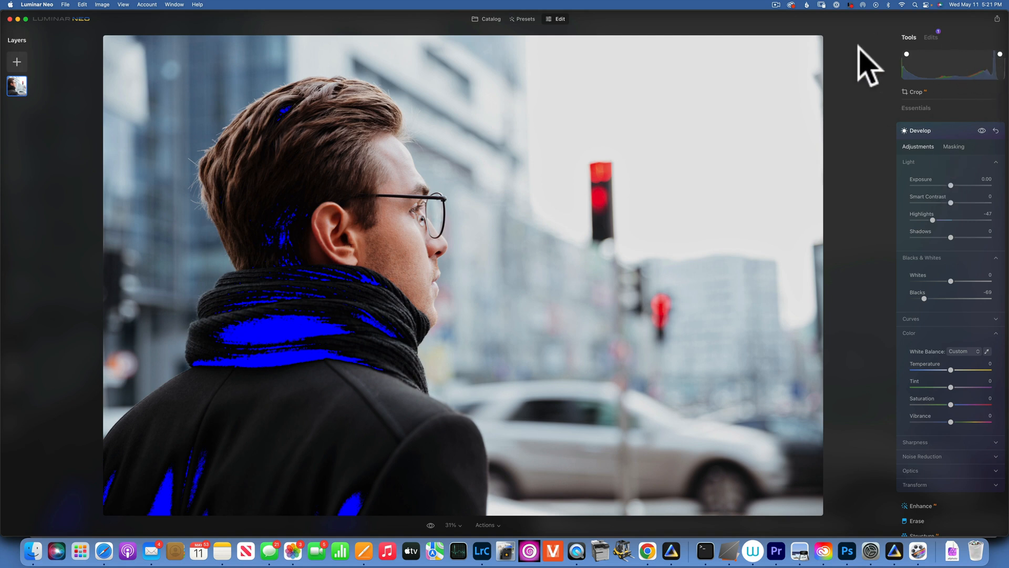
# Step: Turn off both clipping overlays and cycle the histogram through its colour channels to the grey display
pyautogui.click(906, 54)
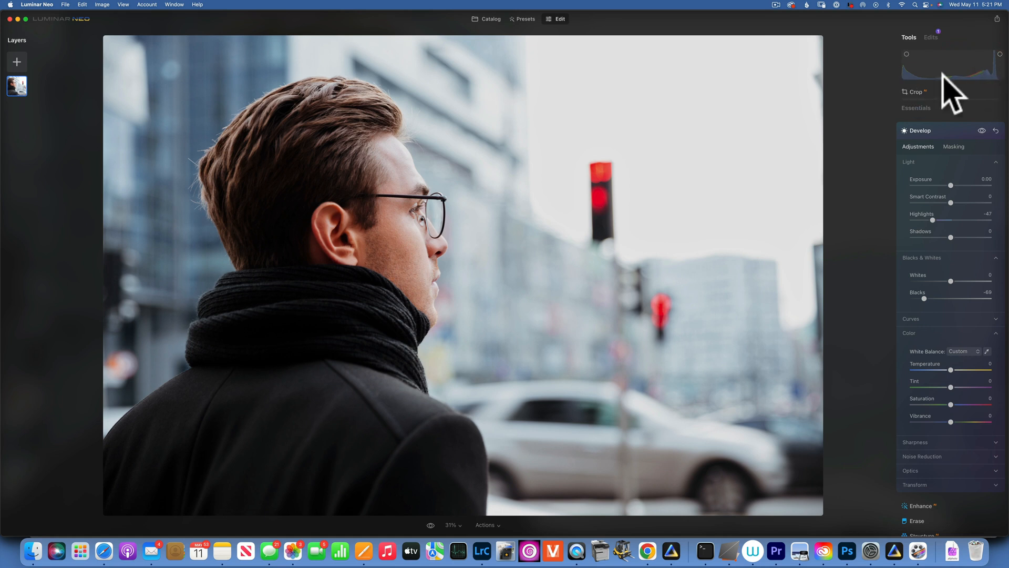
pyautogui.click(975, 69)
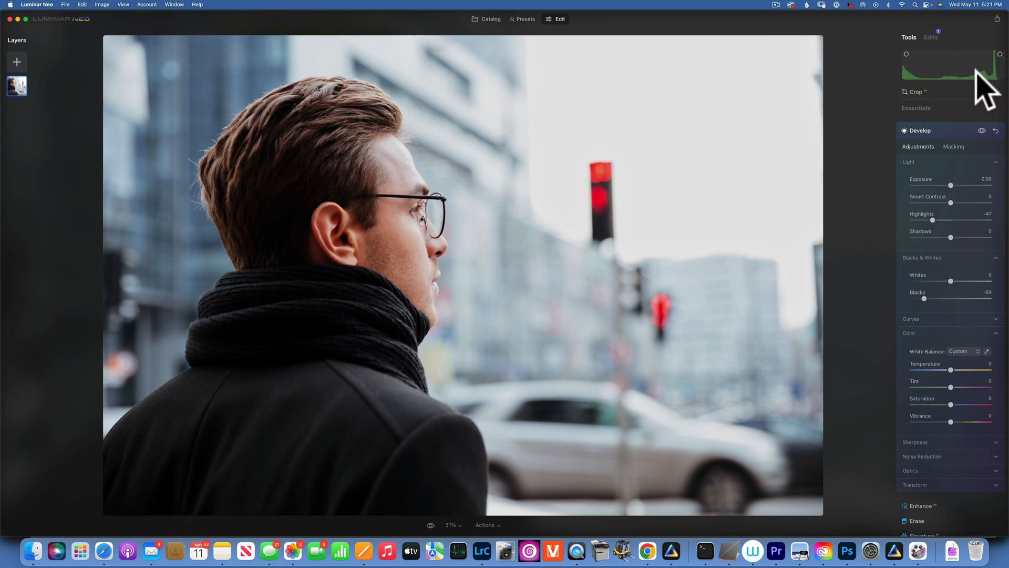
pyautogui.click(975, 69)
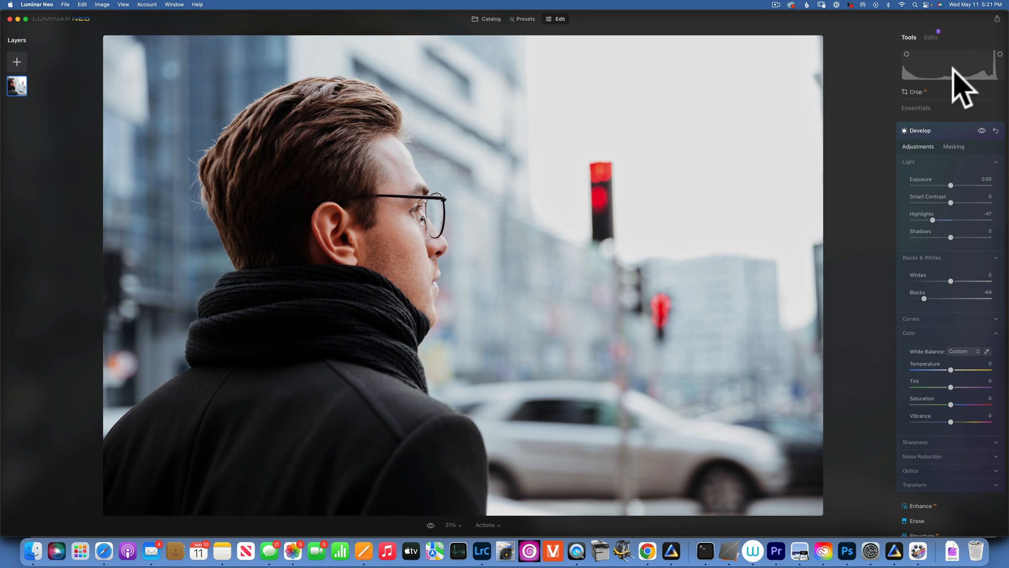
# Step: Expand the Curves section of the Develop adjustments to view its histogram
pyautogui.scroll(-2, 946, 157)
pyautogui.scroll(-10, 947, 158)
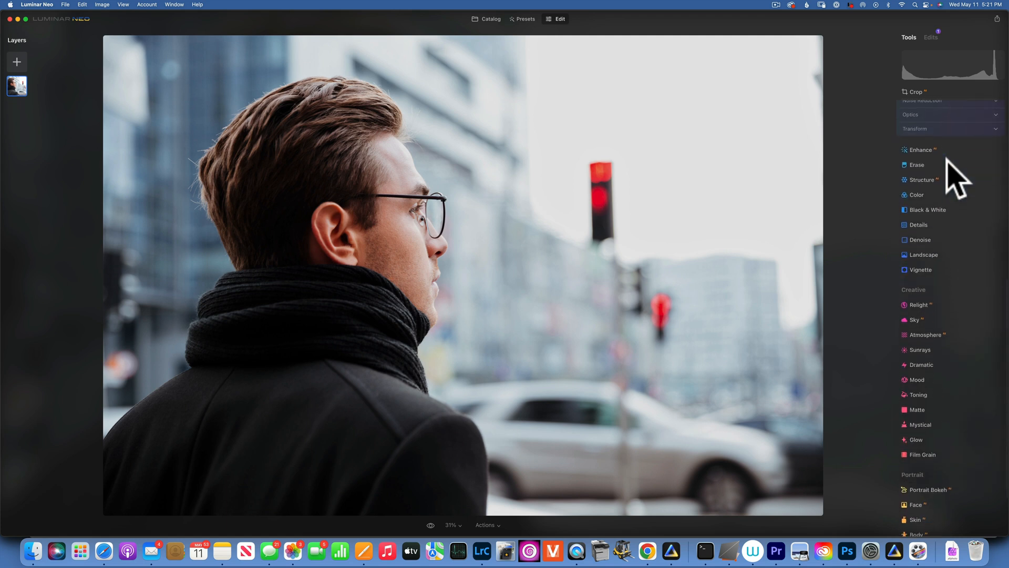
pyautogui.scroll(12, 946, 158)
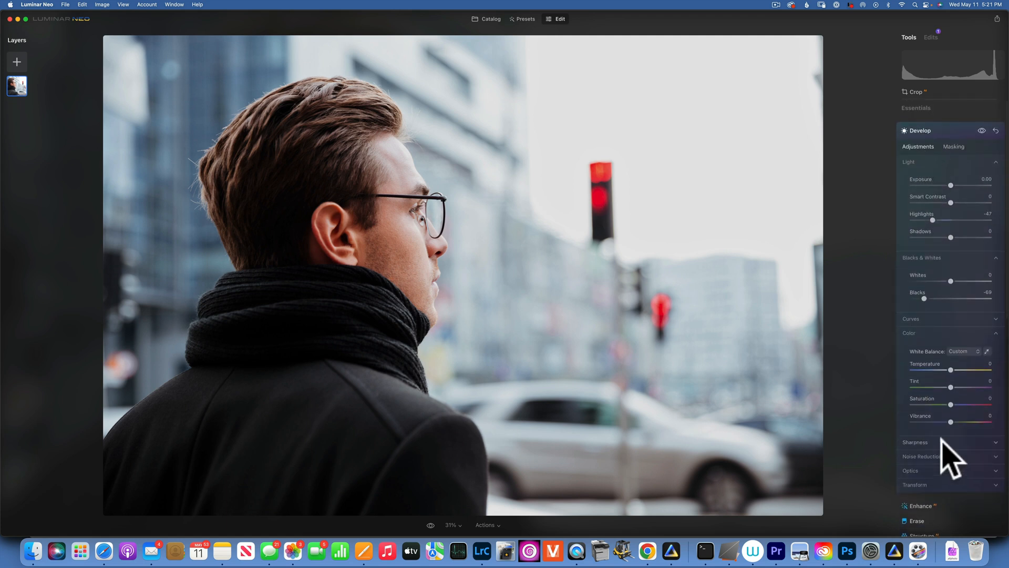
pyautogui.scroll(-2, 939, 441)
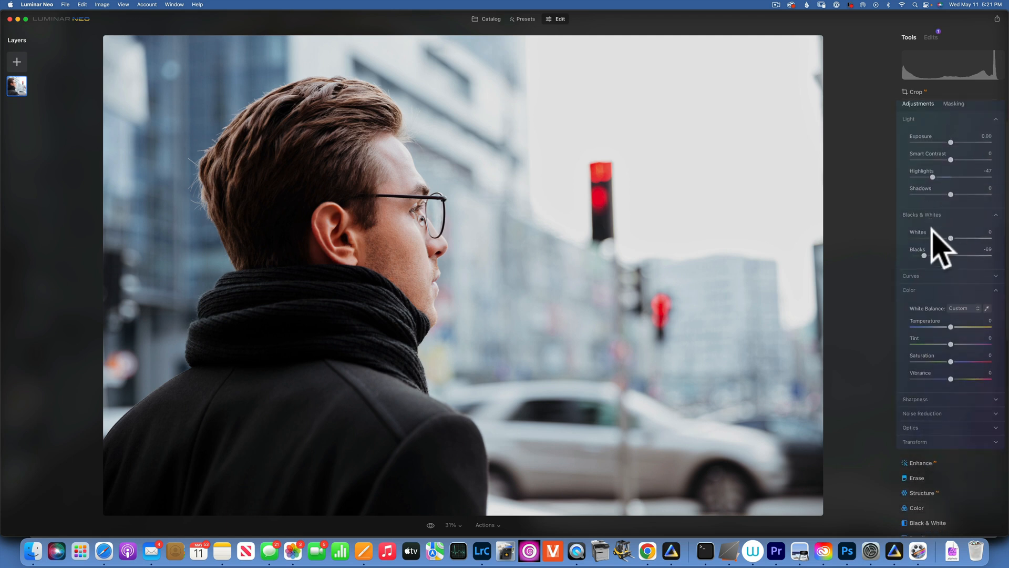
pyautogui.click(916, 275)
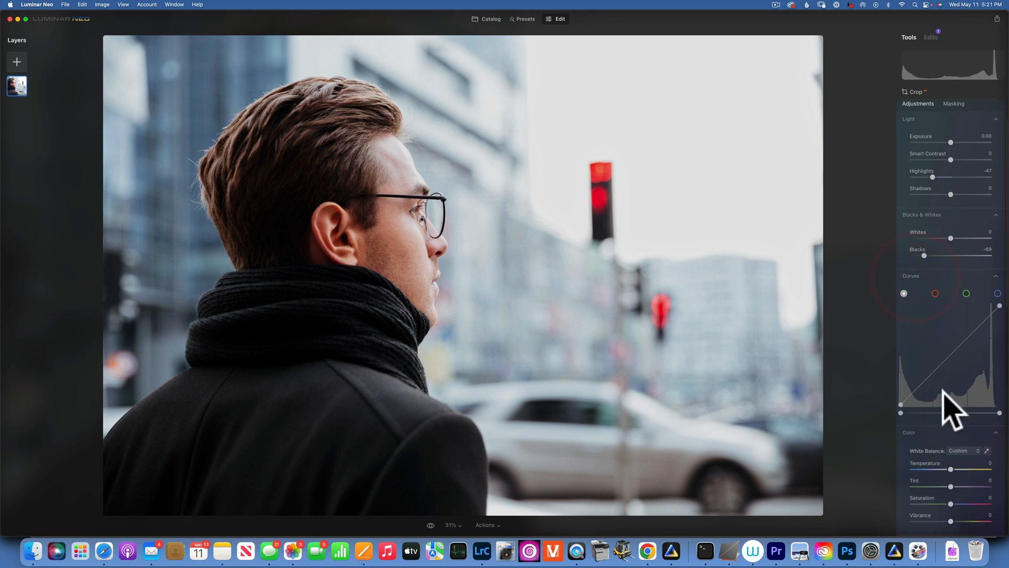